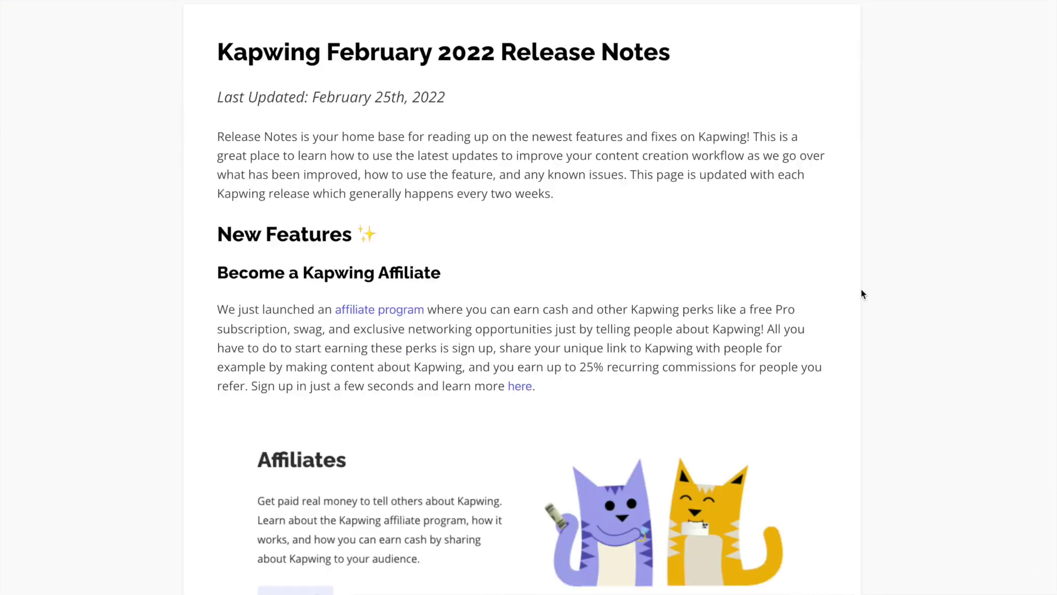
Step: Scroll the February 2022 release notes down to the Smart Cut and Color Picker sections
scroll(911, 326, "down", 10)
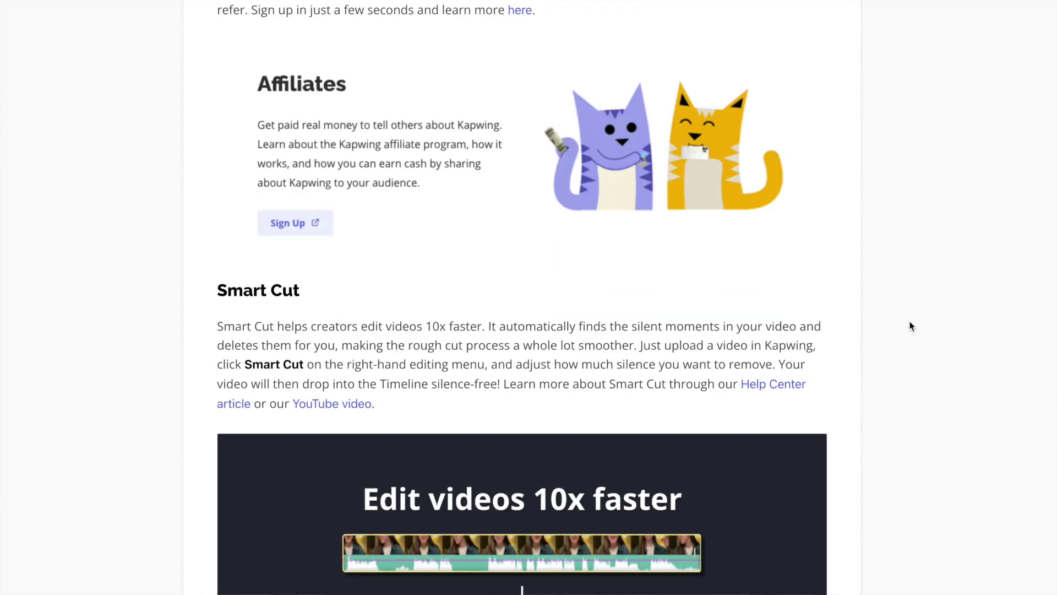
scroll(910, 322, "down", 13)
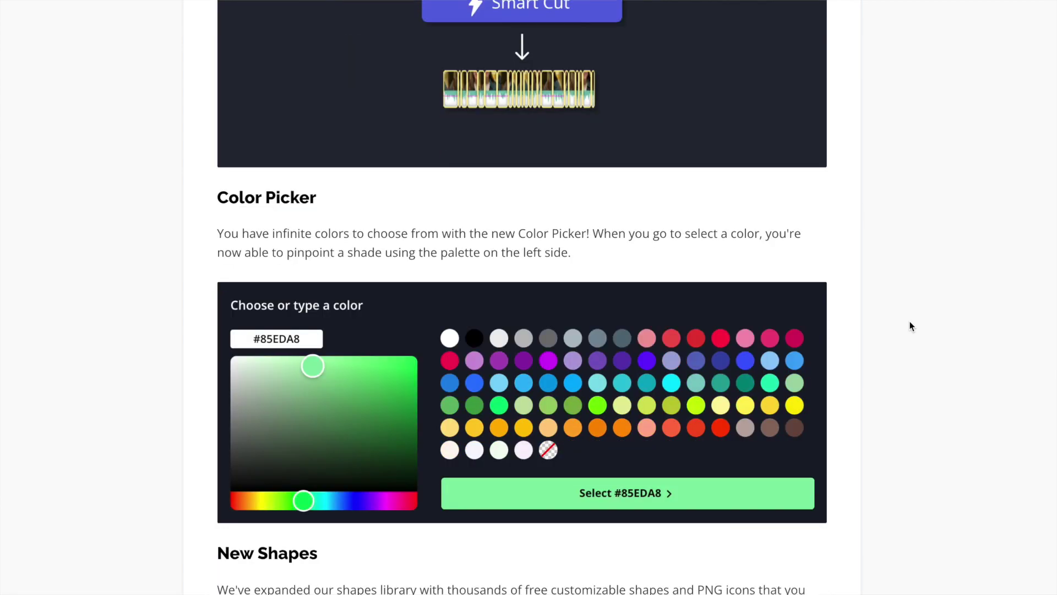
scroll(910, 325, "down", 1)
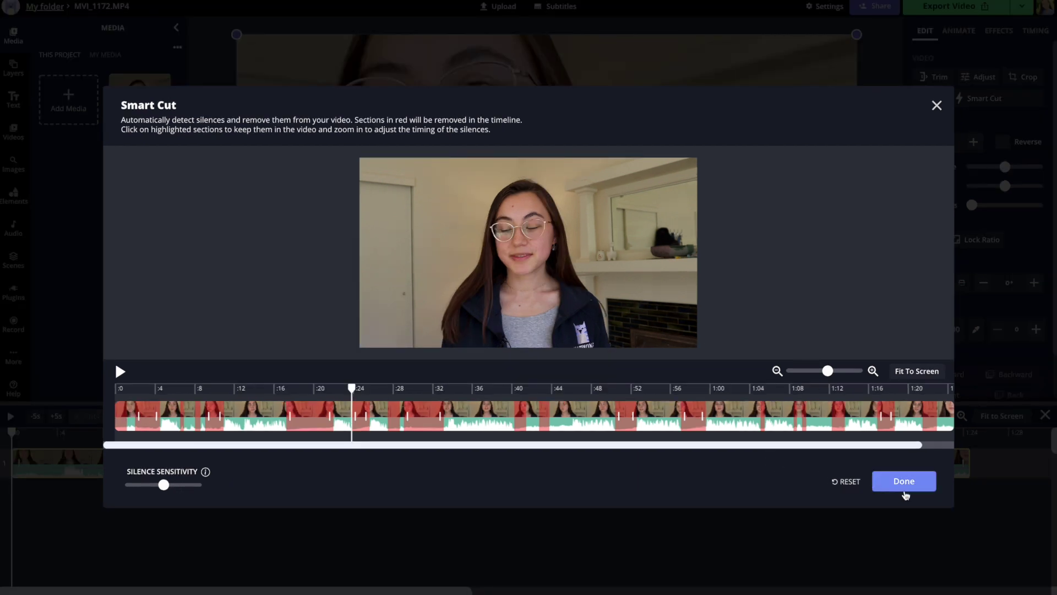
Step: Close the demo Smart Cut and open Smart Cut for the MVI_1172.MP4 clip on the canvas
left_click(914, 488)
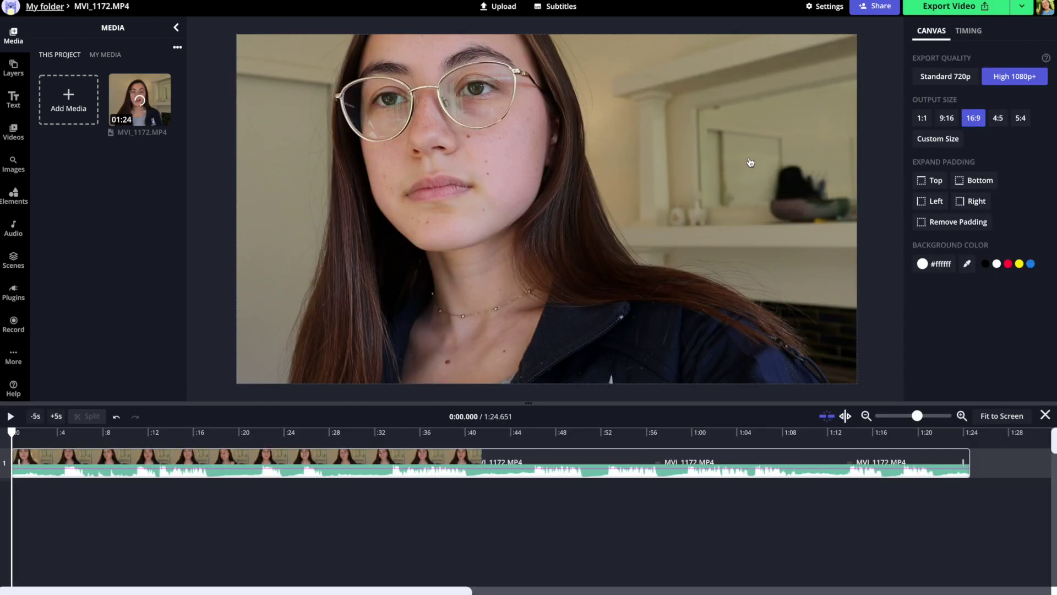
left_click(751, 163)
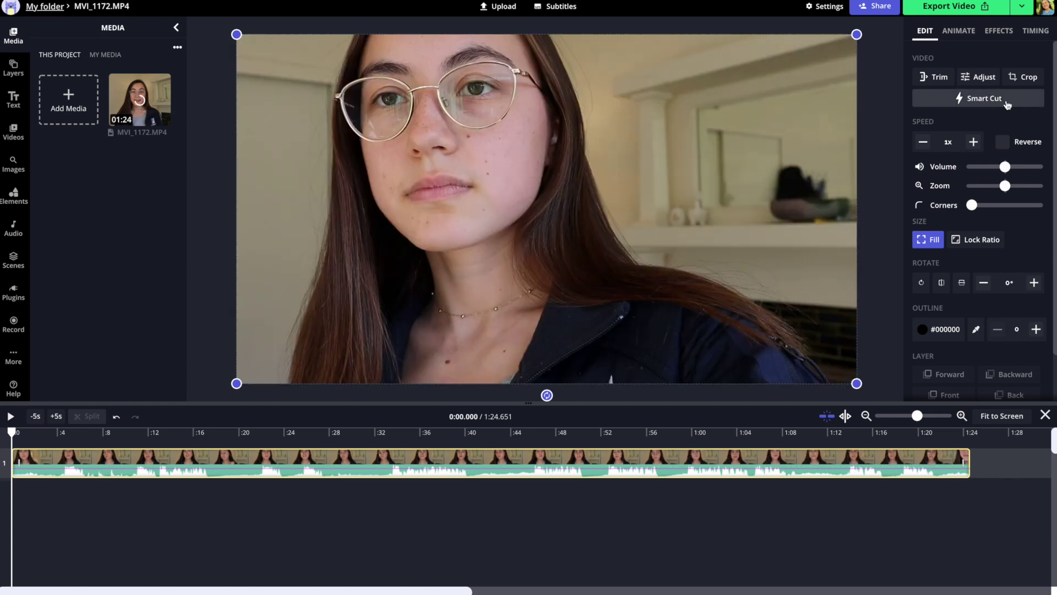
left_click(1007, 102)
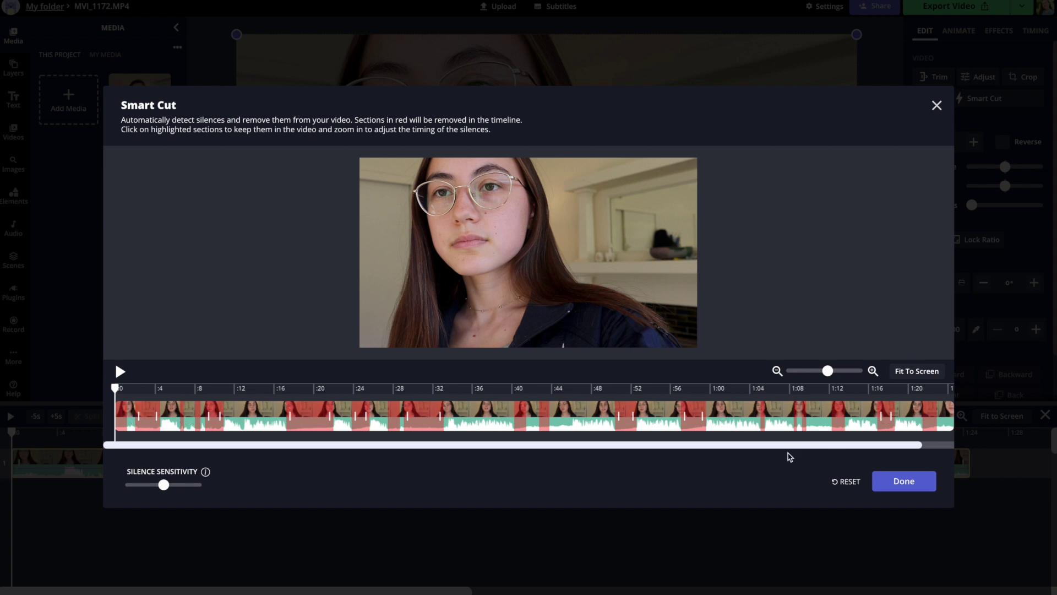
Step: Preview the clip around 17 seconds and raise Silence Sensitivity to flag more pauses
left_click_drag(785, 447, 824, 448)
left_click(283, 389)
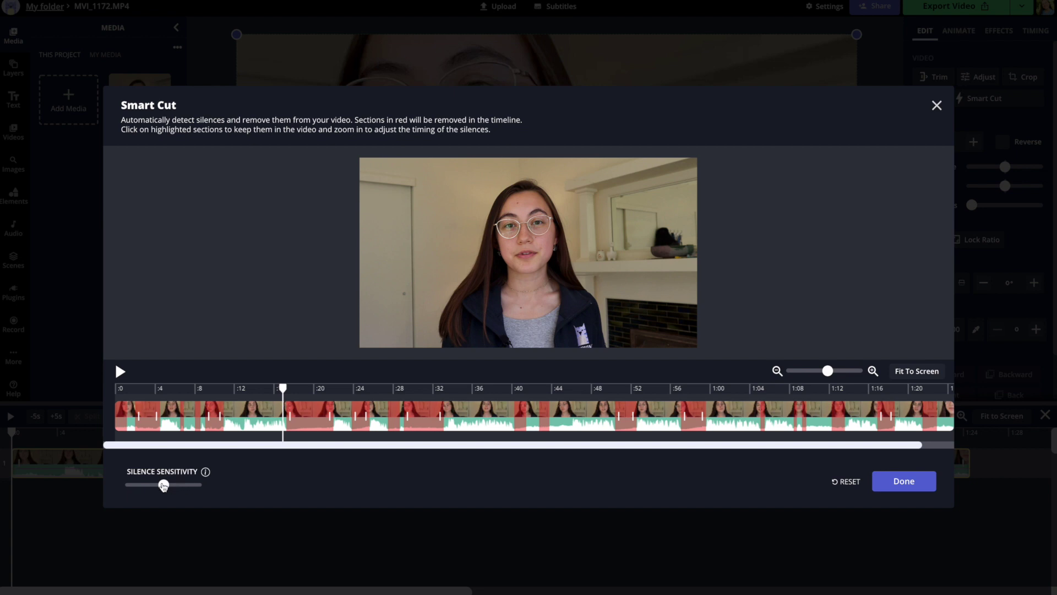
left_click_drag(164, 486, 196, 488)
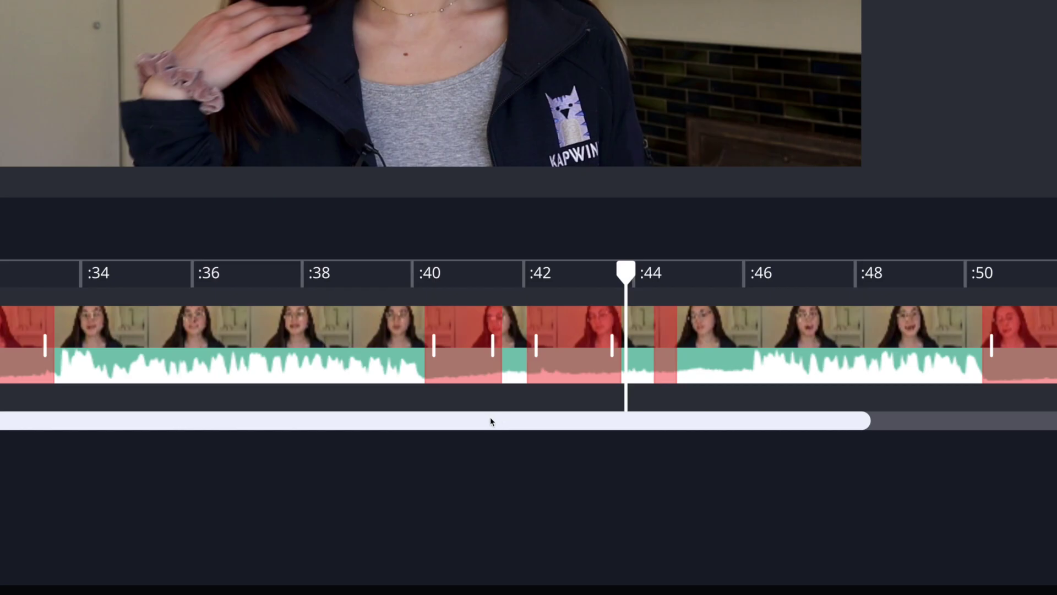
left_click_drag(554, 444, 542, 445)
Step: Widen the red silence region near 42 seconds and apply Smart Cut, trimming the clip to 0:53.848
left_click_drag(457, 422, 440, 415)
left_click(440, 415)
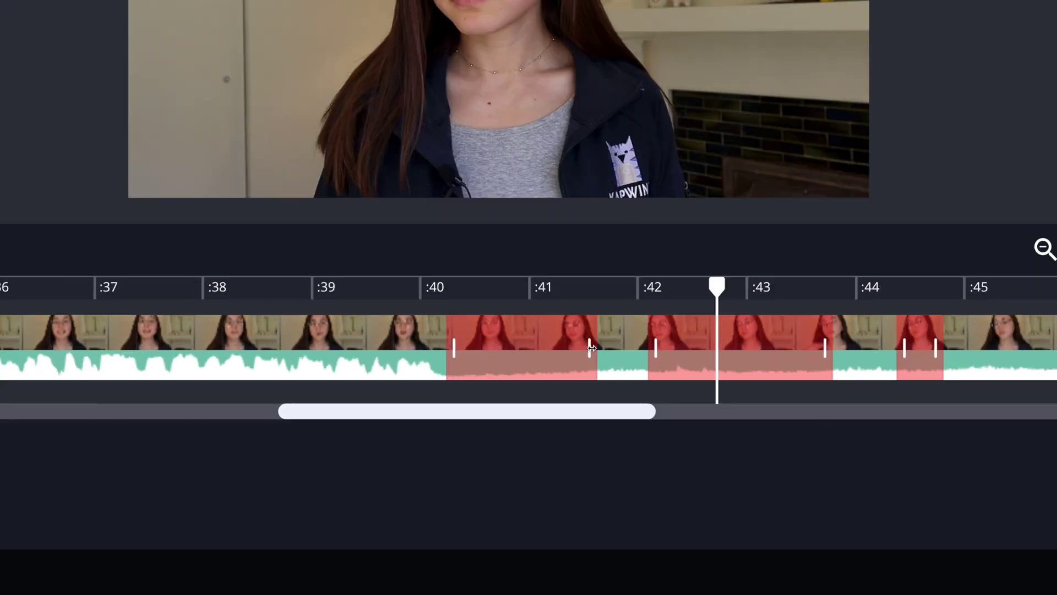
left_click_drag(590, 351, 645, 351)
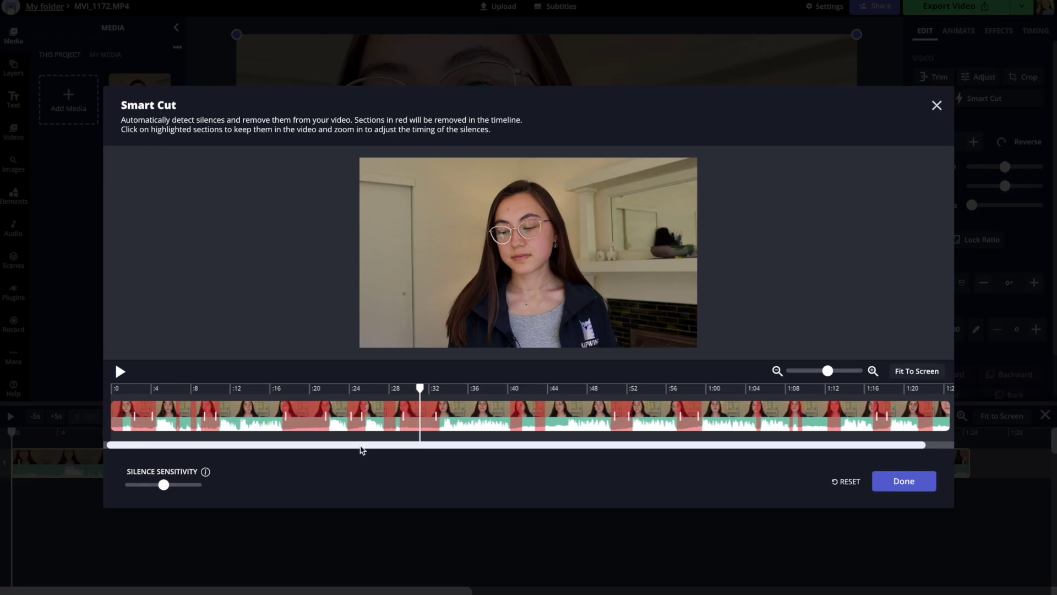
left_click(352, 444)
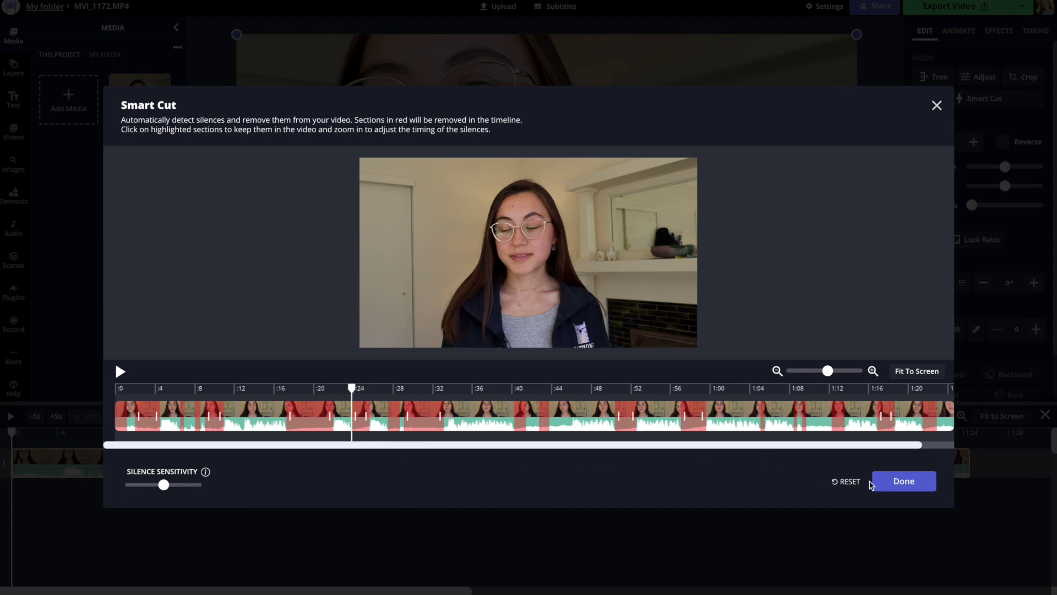
left_click(913, 488)
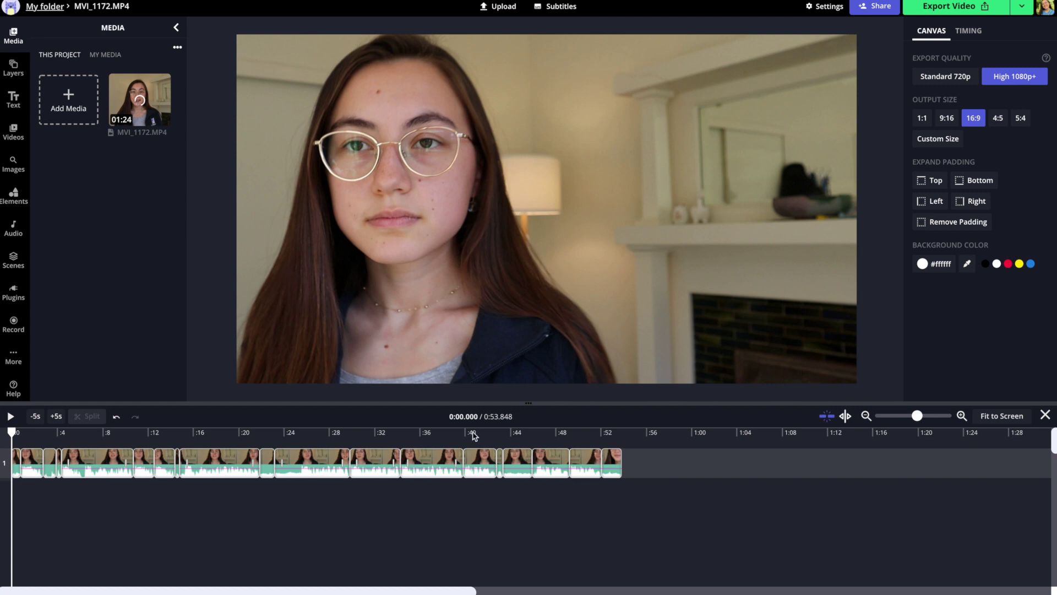
left_click(474, 435)
Step: Set every image's duration to a custom 1.5 seconds
left_click(484, 433)
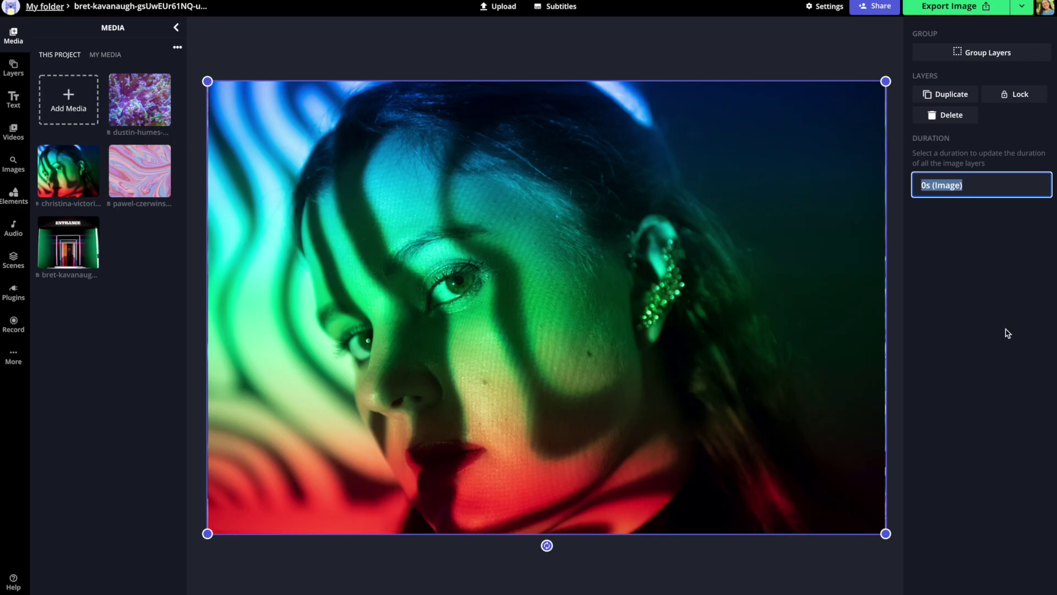
type("1")
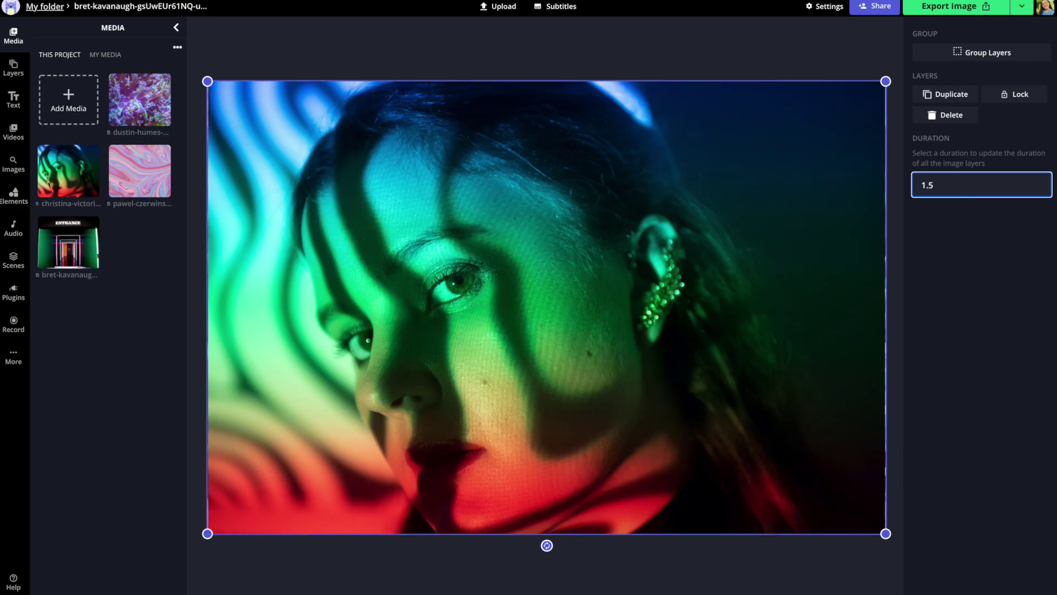
type(".5")
key("Return")
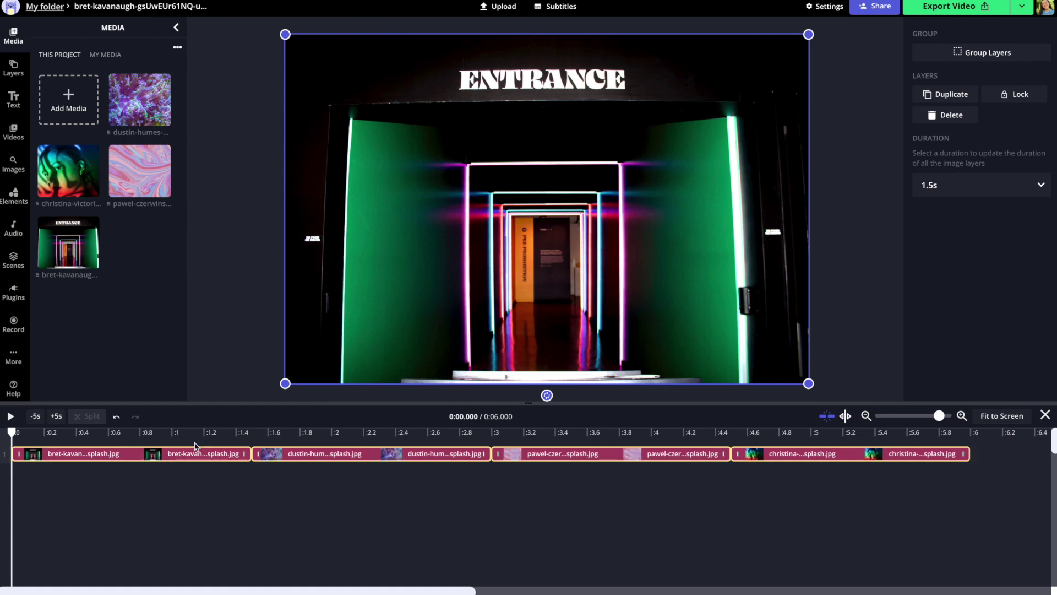
Step: Scrub through the 6-second slideshow and play it back from the start
left_click_drag(211, 431, 821, 432)
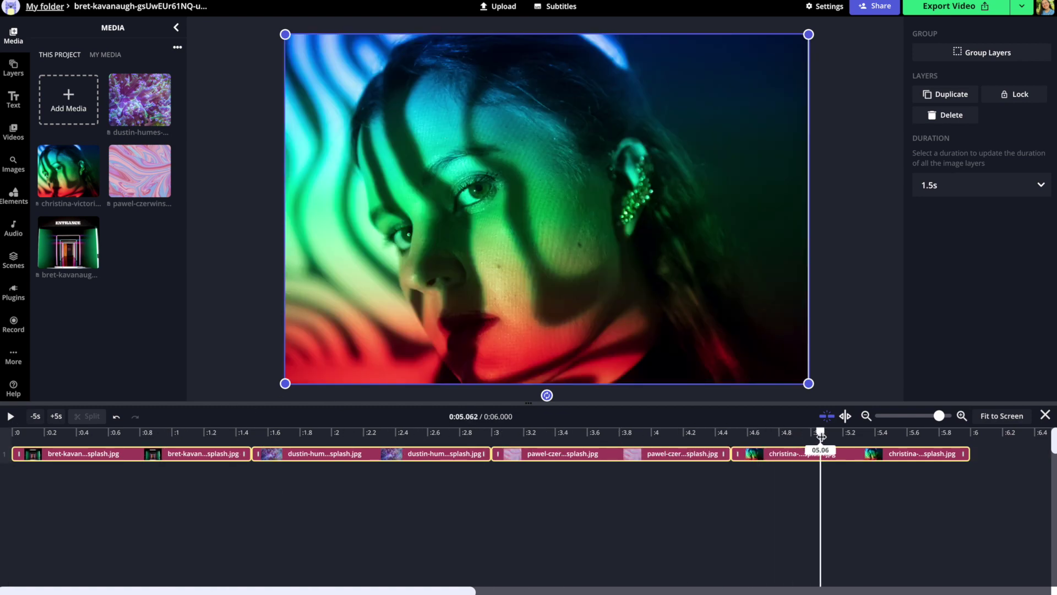
left_click(91, 436)
key("space")
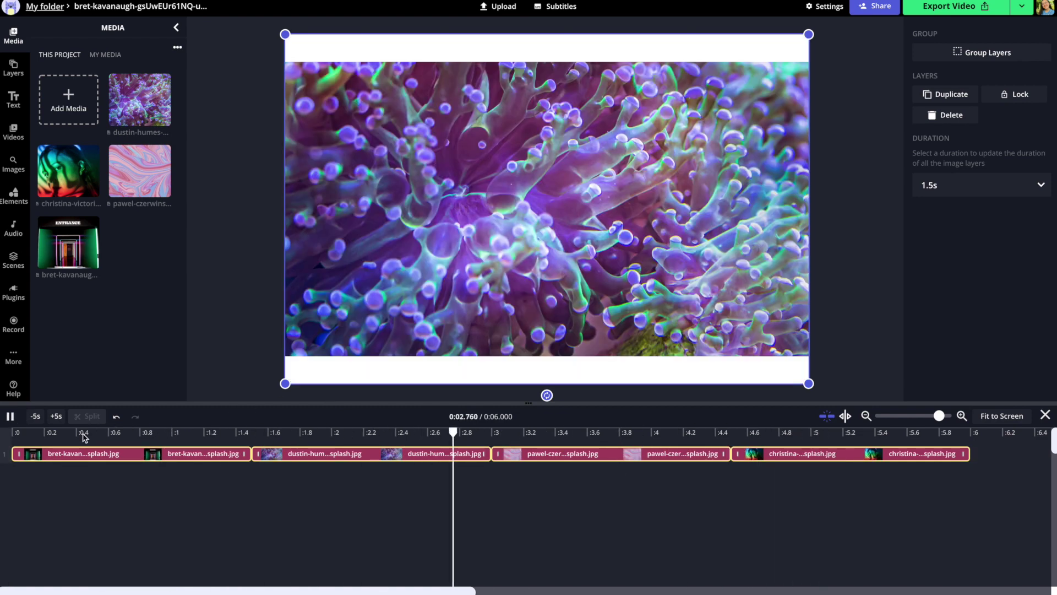
key("space")
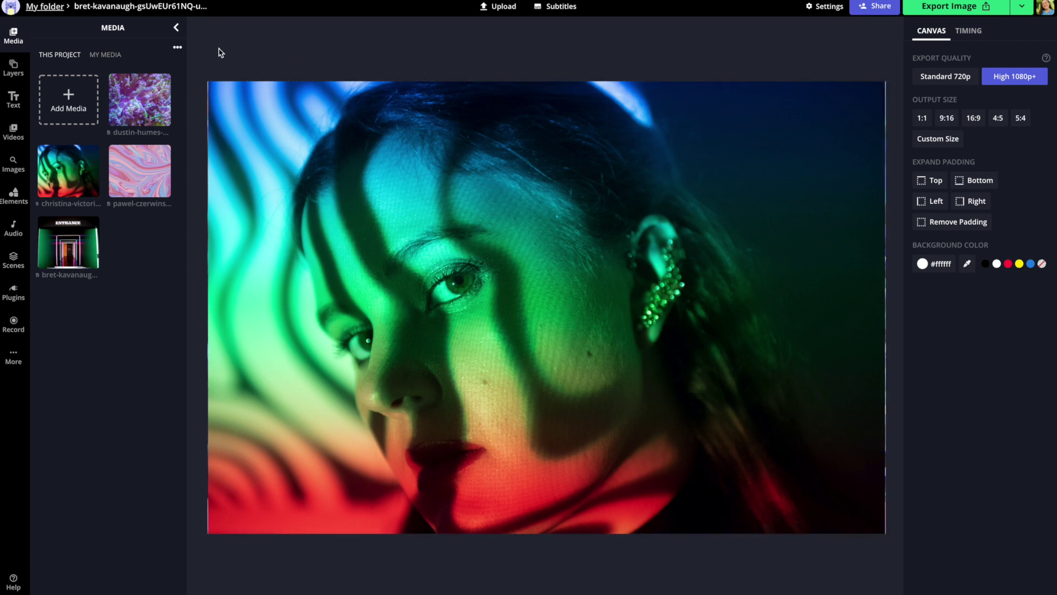
Step: Select all four images and give each a custom 1-second duration
left_click_drag(219, 50, 935, 505)
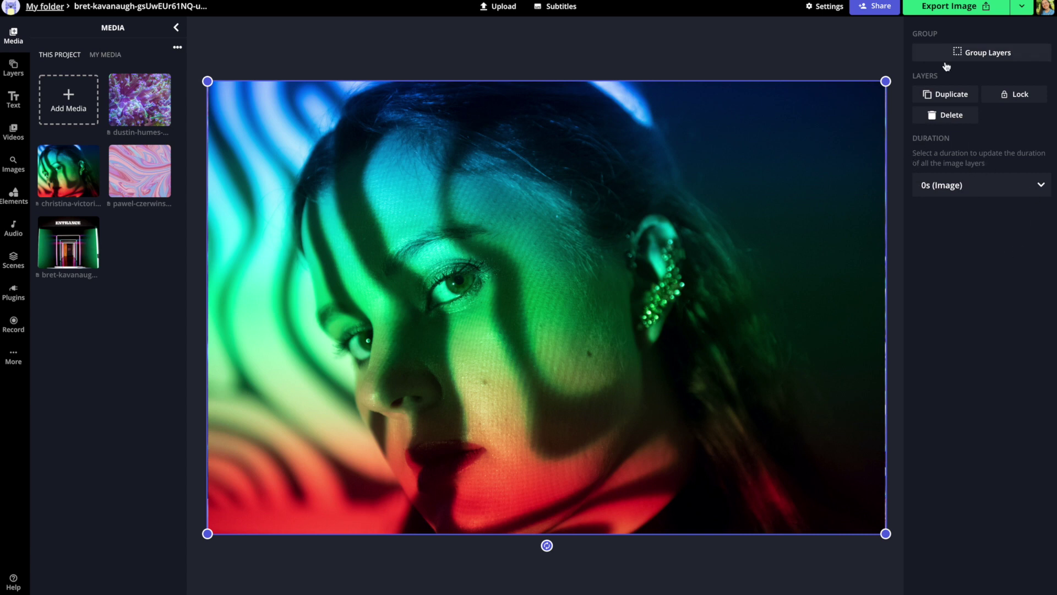
left_click(971, 187)
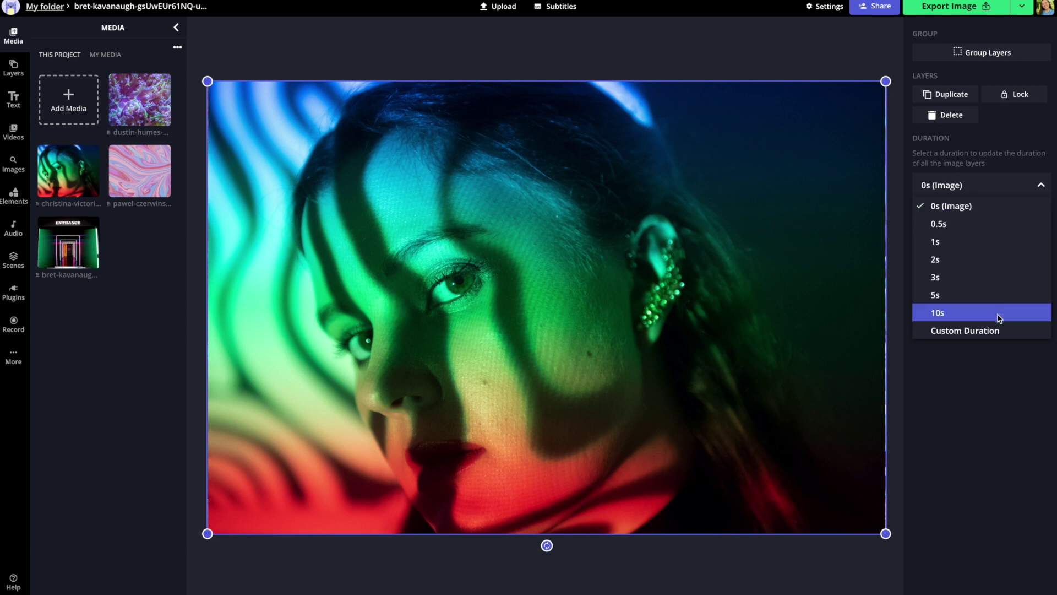
left_click(1007, 332)
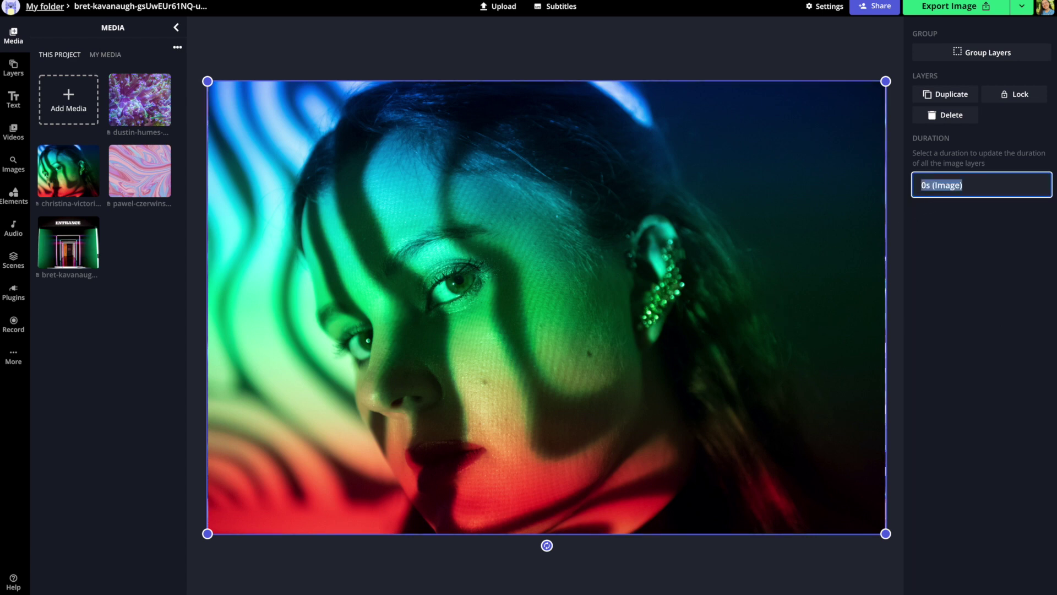
type("1.5")
key("Return")
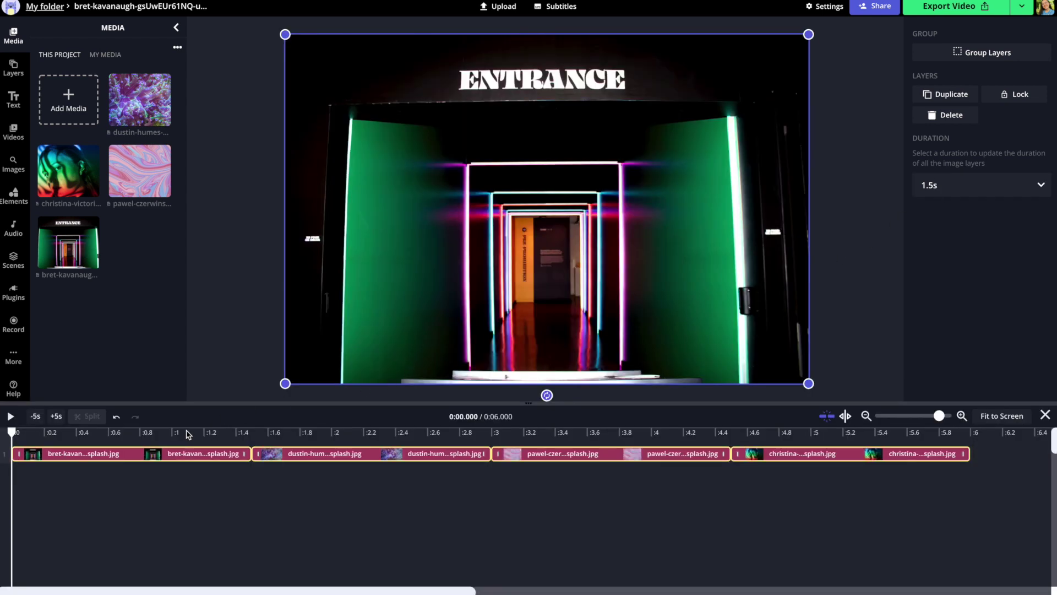
Step: Scrub through the 4-second slideshow's images and select the last image clip
left_click_drag(206, 435, 821, 432)
left_click(100, 438)
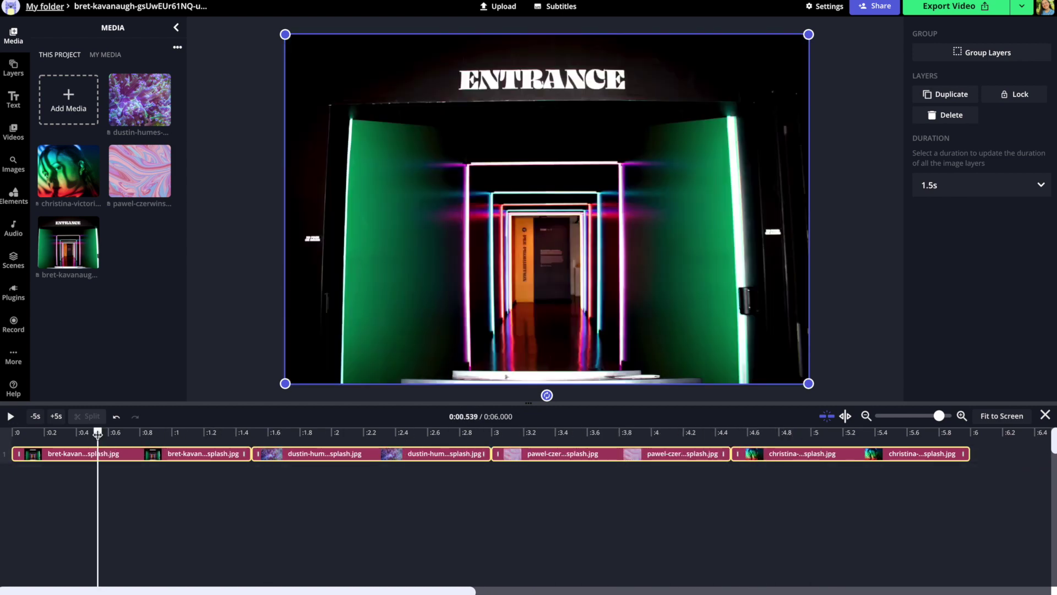
key("ctrl+z")
left_click(145, 434)
left_click(231, 434)
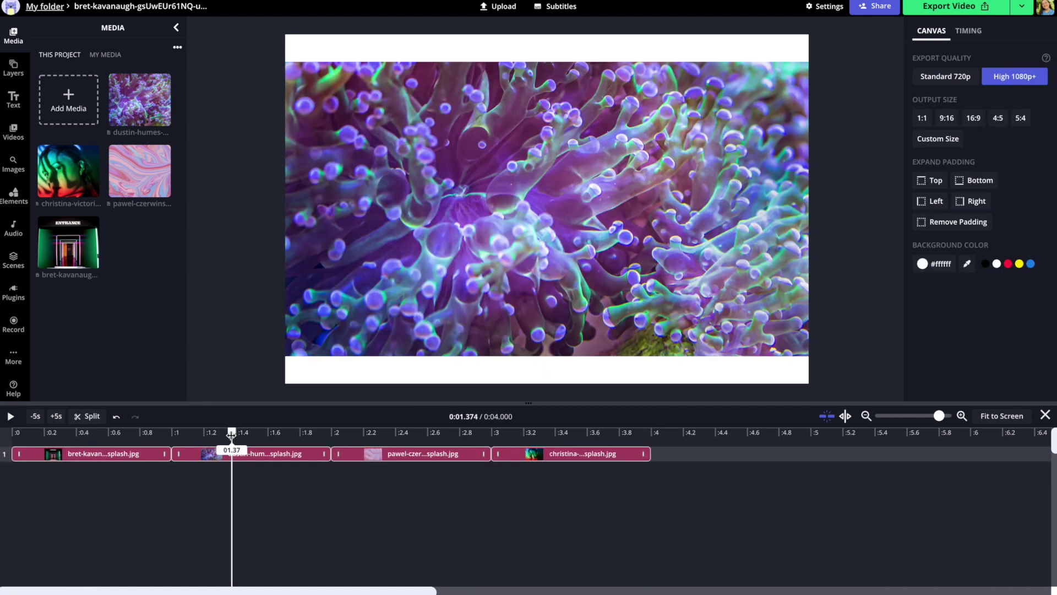
left_click(568, 435)
left_click(627, 451)
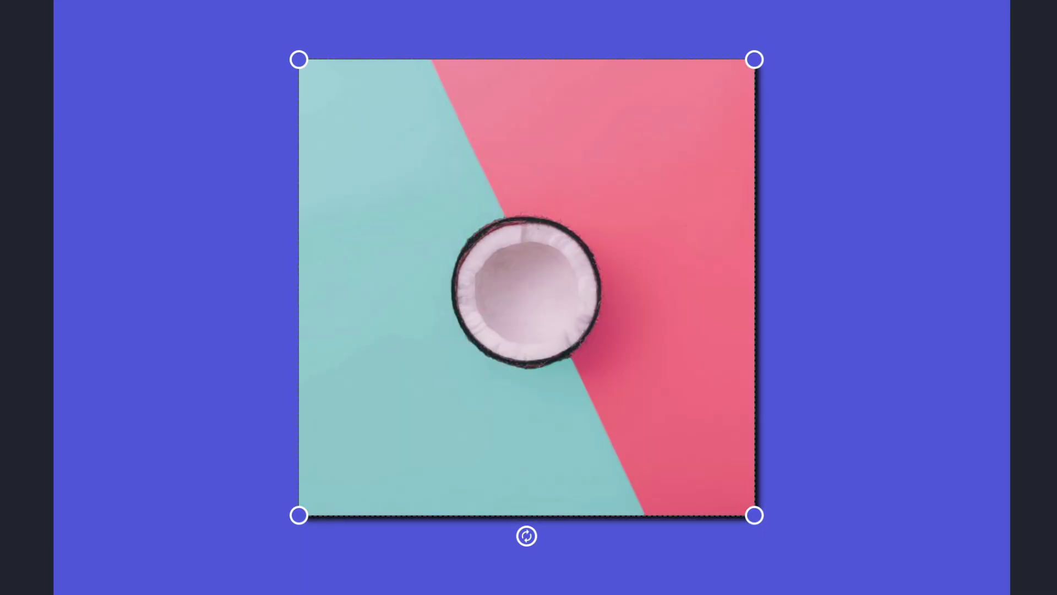
Step: Deselect the coconut image to view its drop shadow, then reselect it
left_click(927, 150)
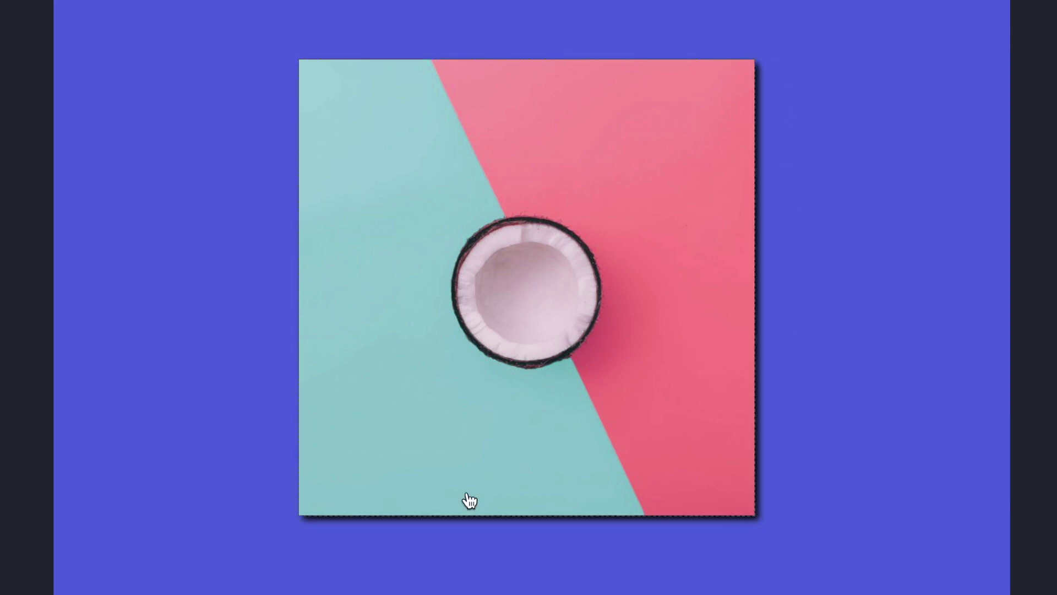
left_click(725, 134)
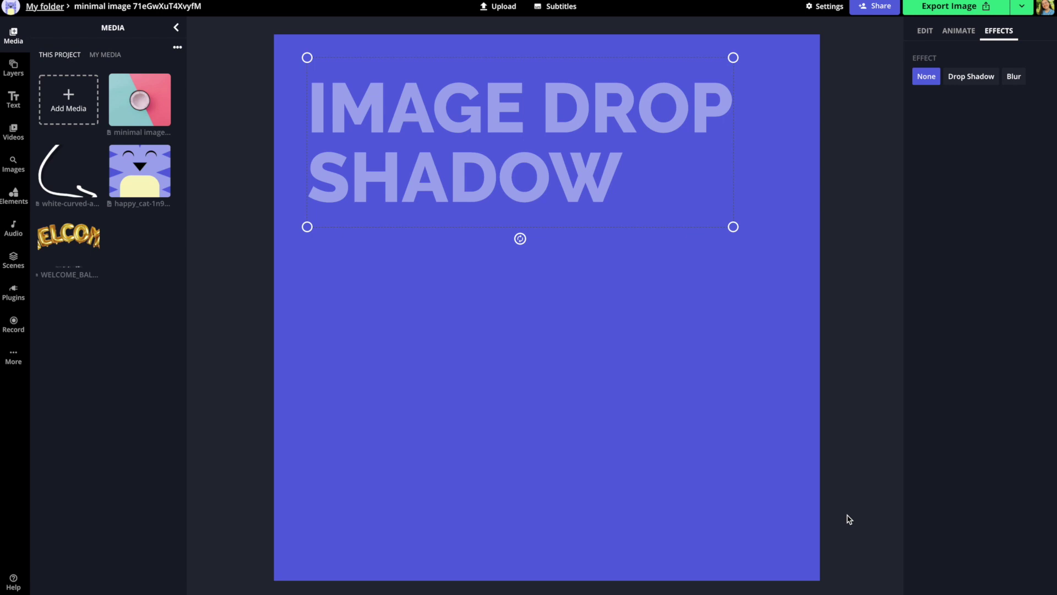
Step: Add the coconut stock photo to the canvas and select it
left_click(850, 519)
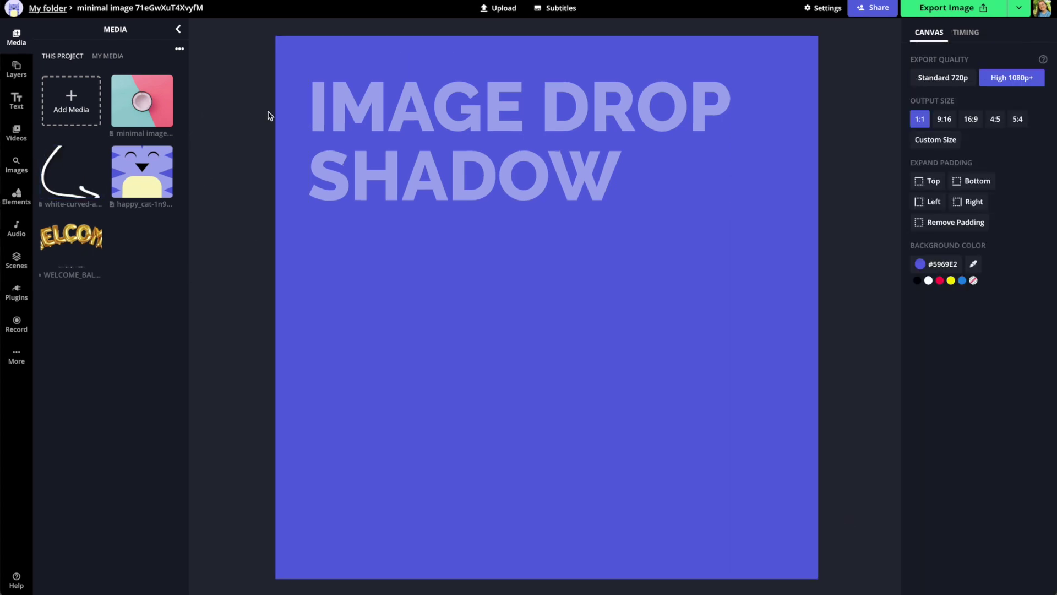
left_click(17, 165)
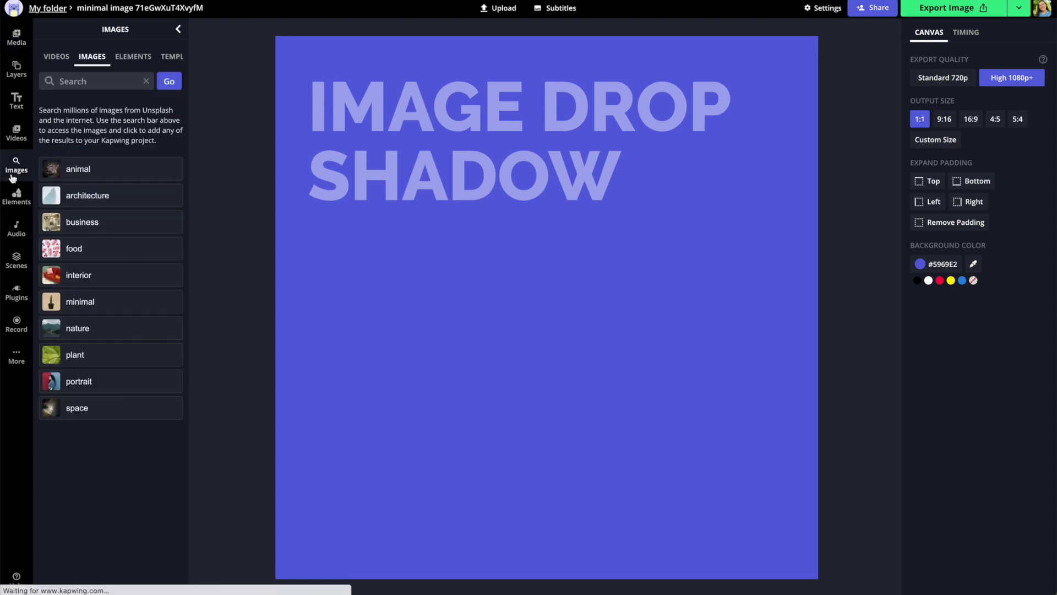
left_click(17, 38)
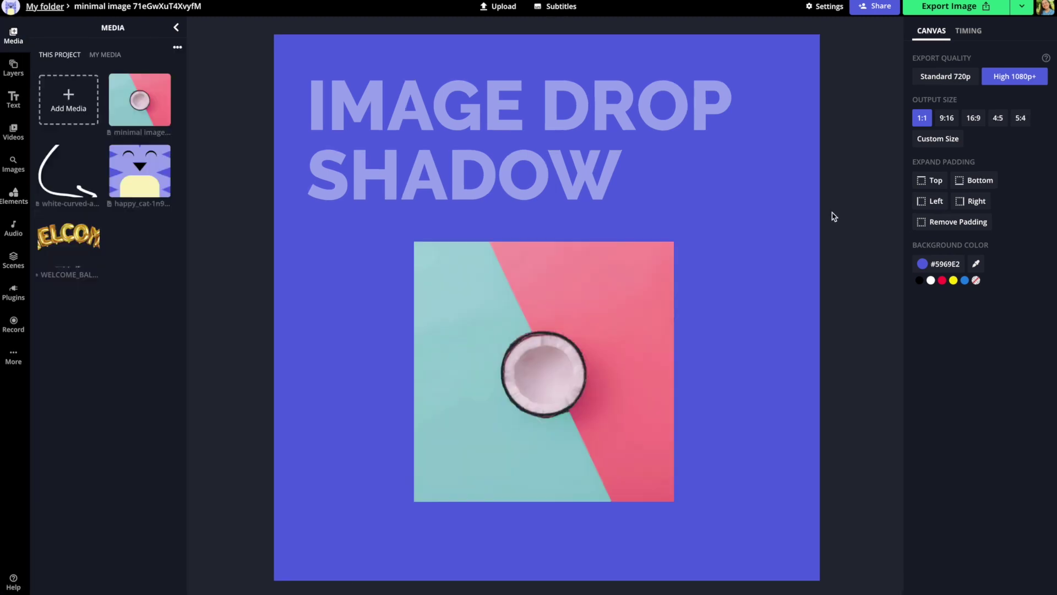
left_click(643, 373)
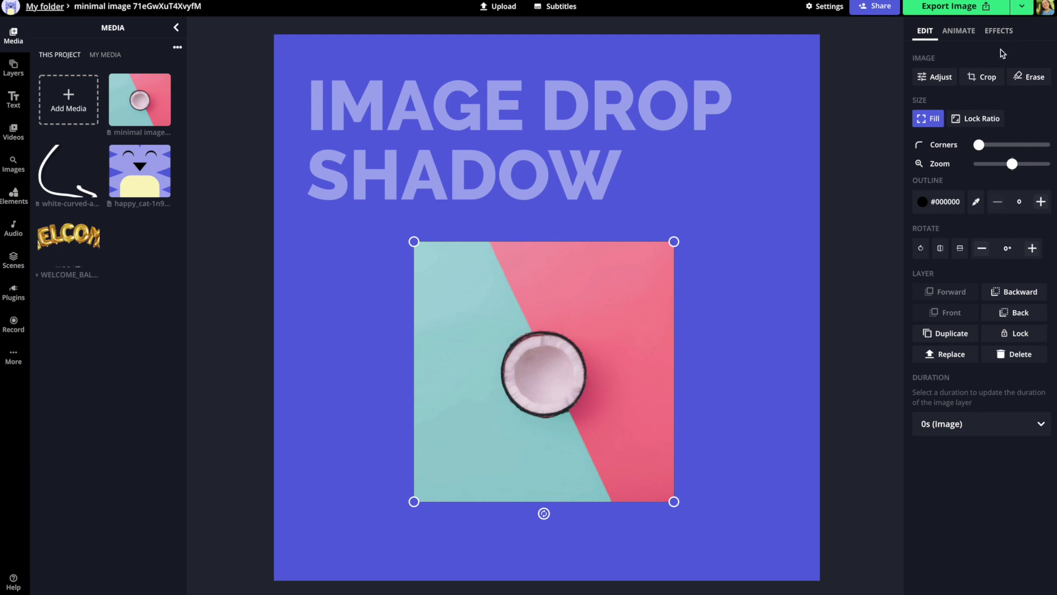
Step: Apply a black drop shadow with increased blur and distance to the coconut image
left_click(998, 32)
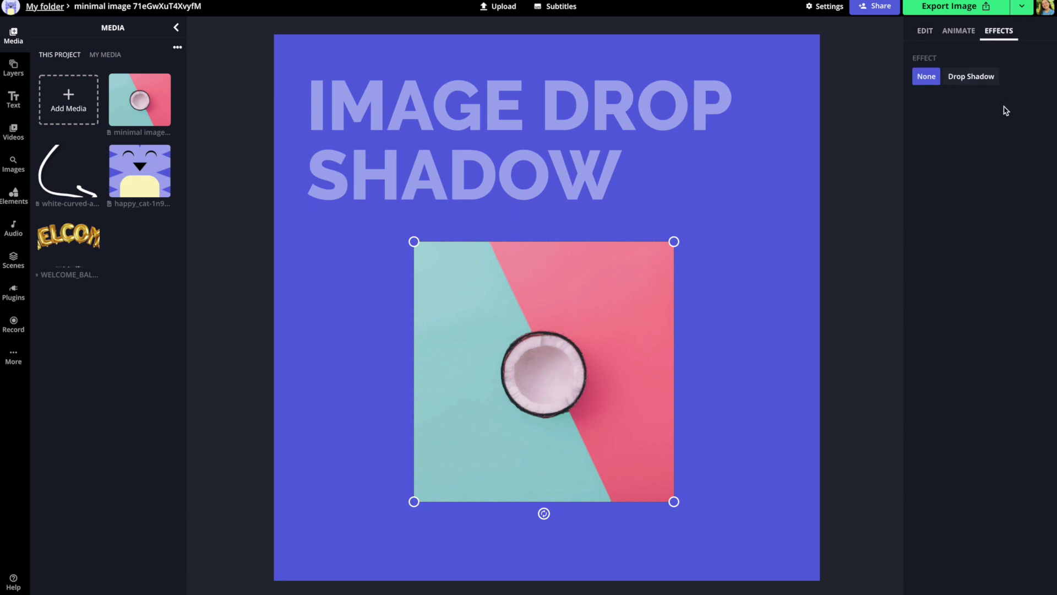
left_click(983, 85)
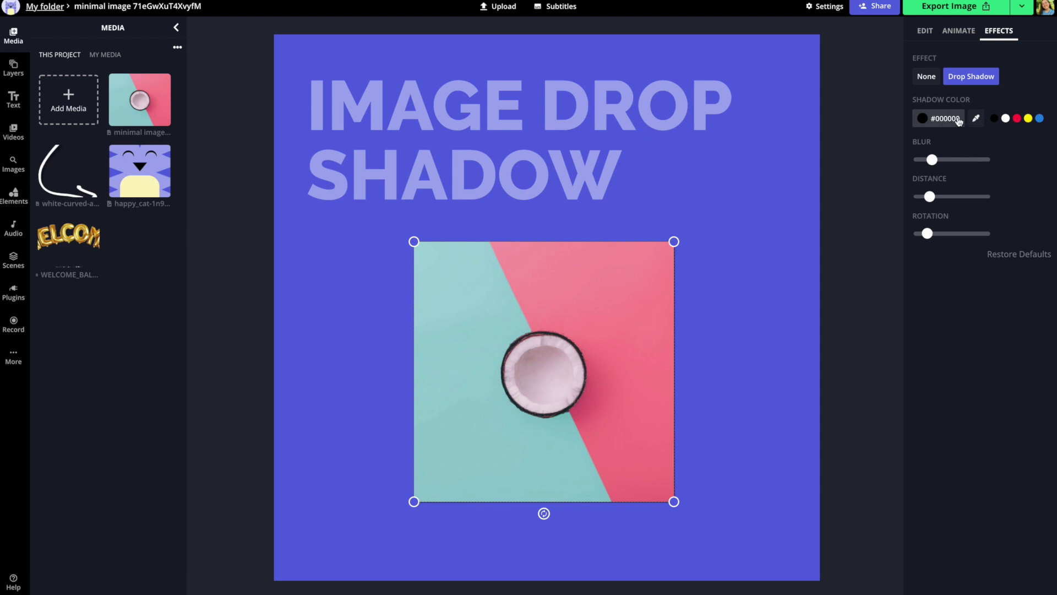
left_click(1006, 119)
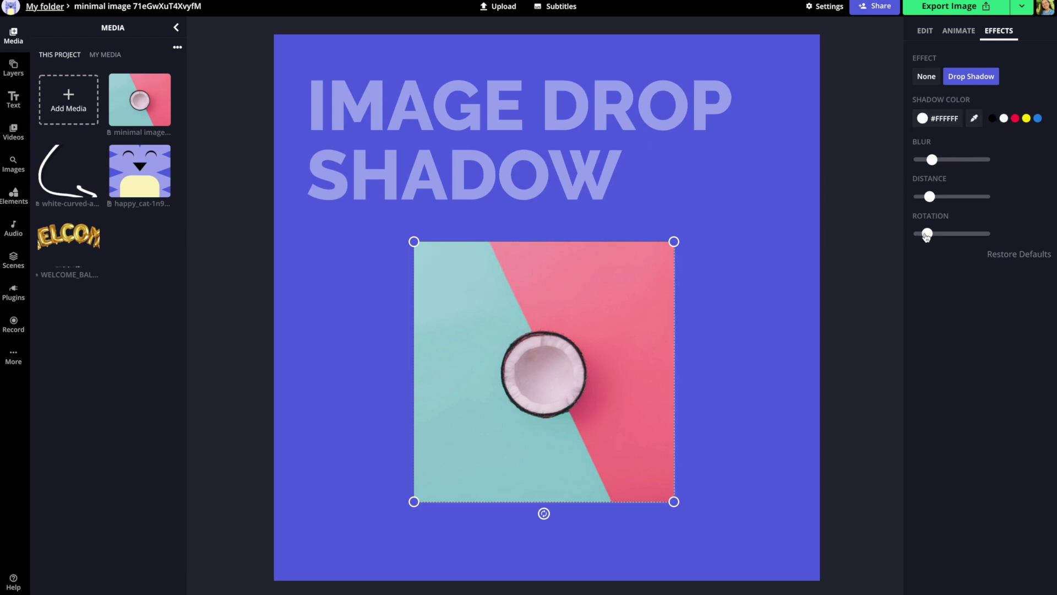
key("ctrl+z")
left_click_drag(932, 160, 951, 160)
left_click_drag(929, 197, 945, 198)
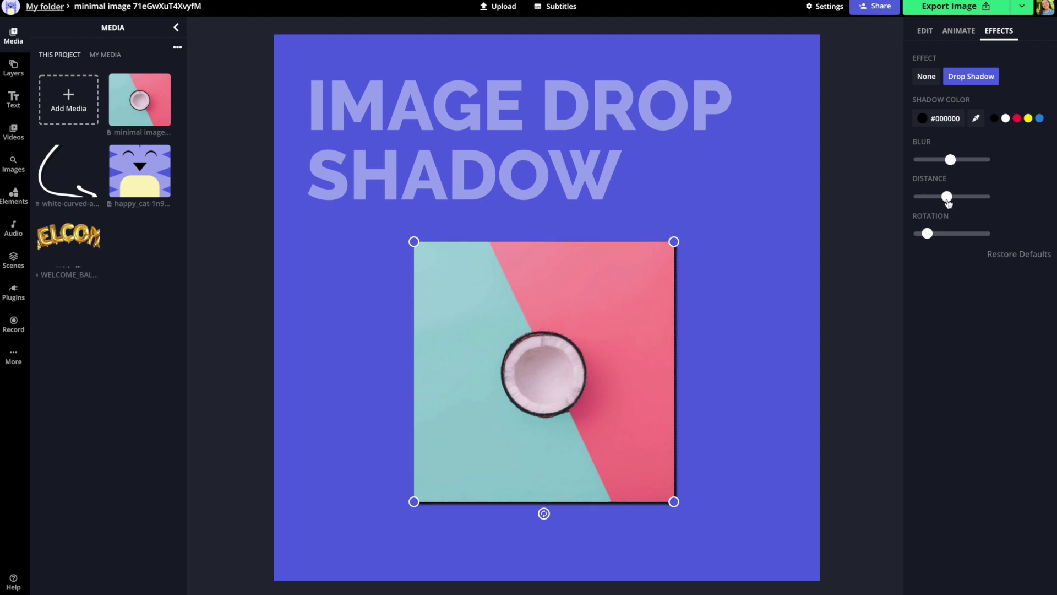
left_click(881, 157)
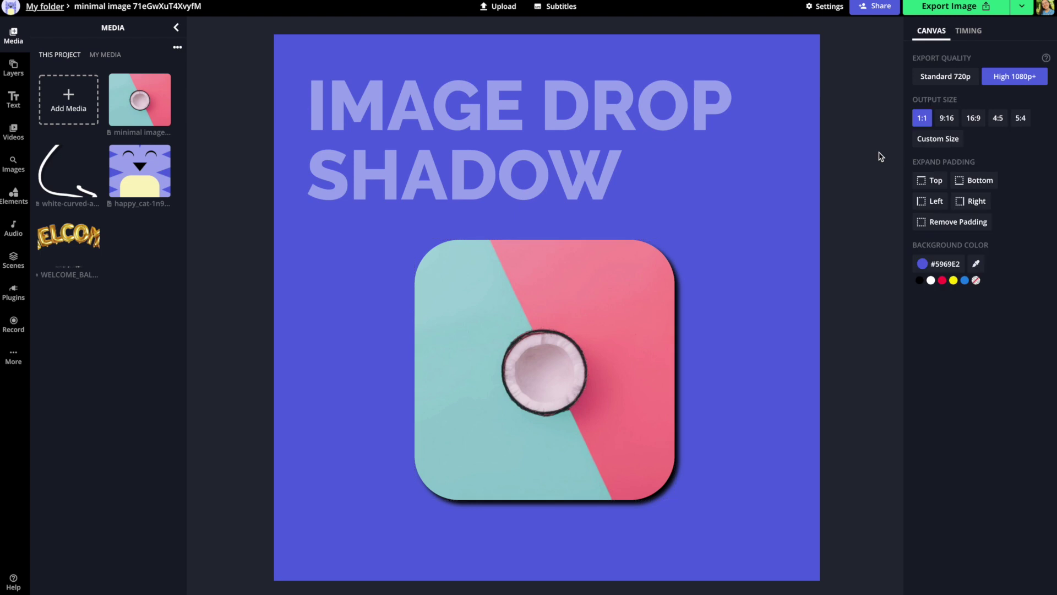
Step: Remove and reapply the drop shadow to compare the image with and without it
left_click(626, 300)
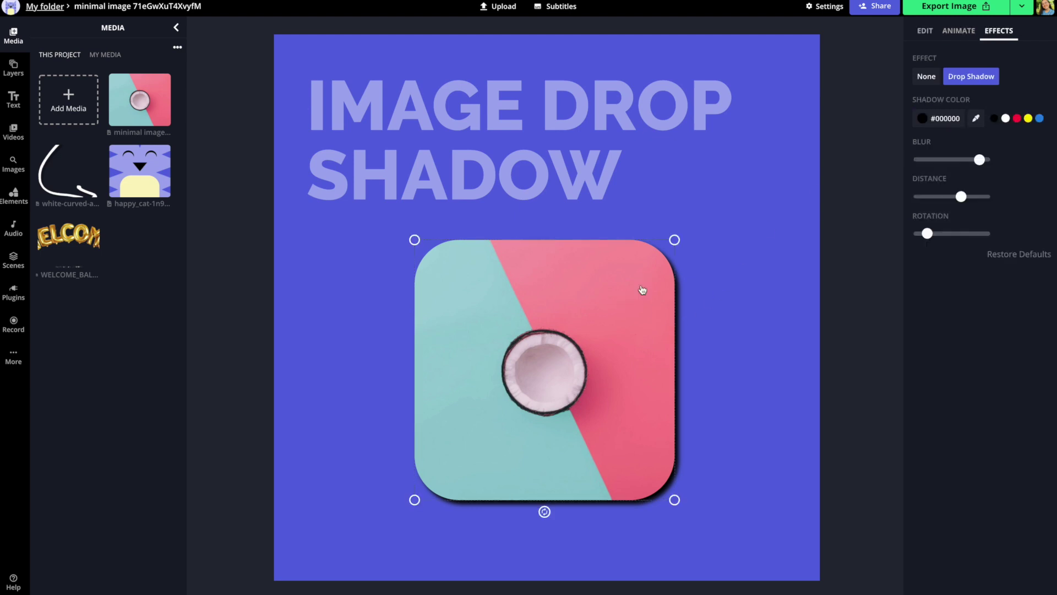
left_click(928, 78)
left_click(880, 351)
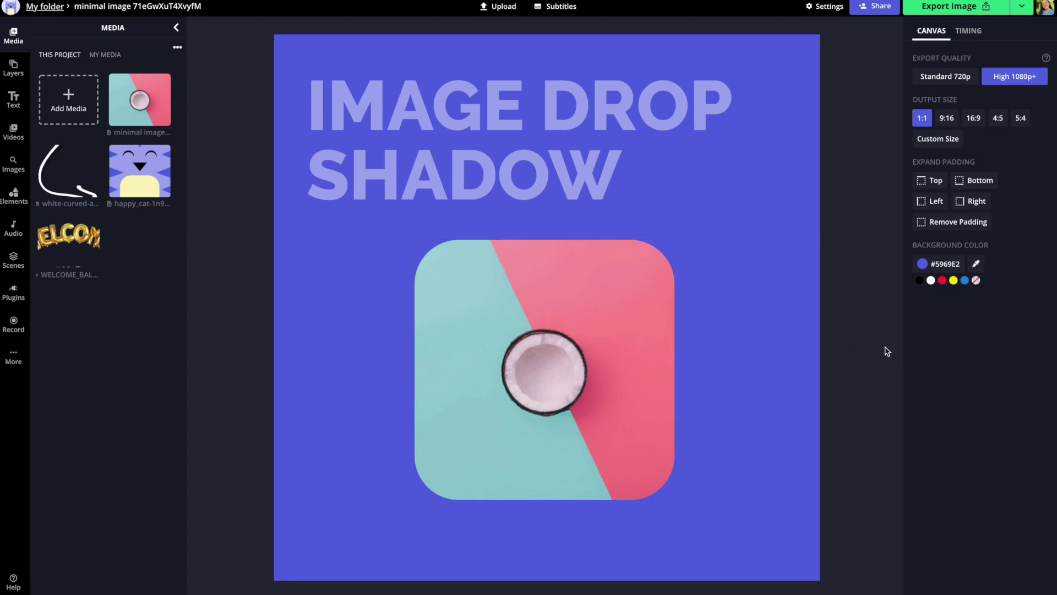
left_click(614, 361)
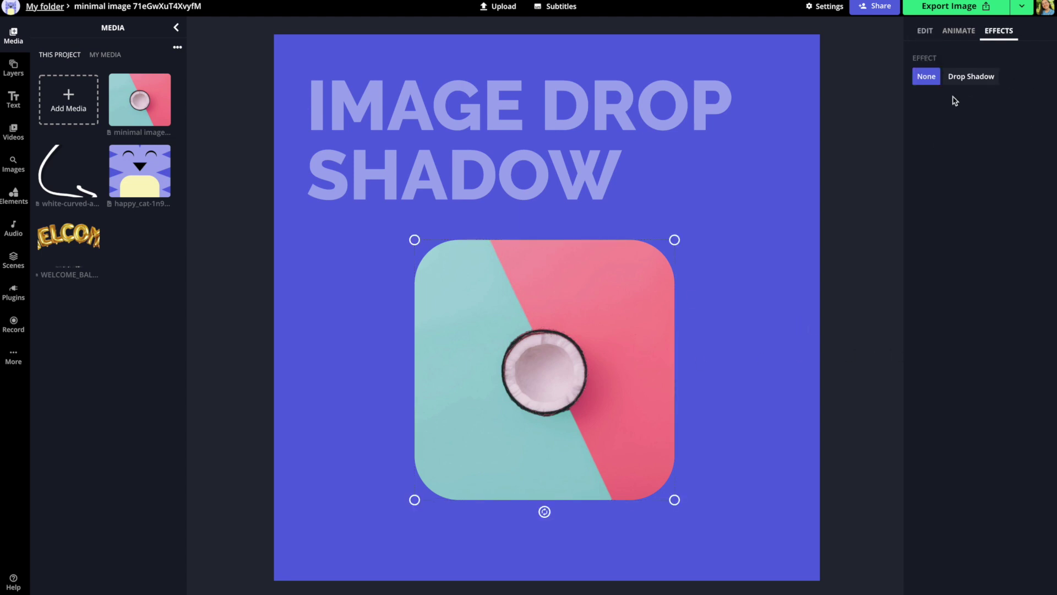
left_click(971, 80)
left_click(831, 252)
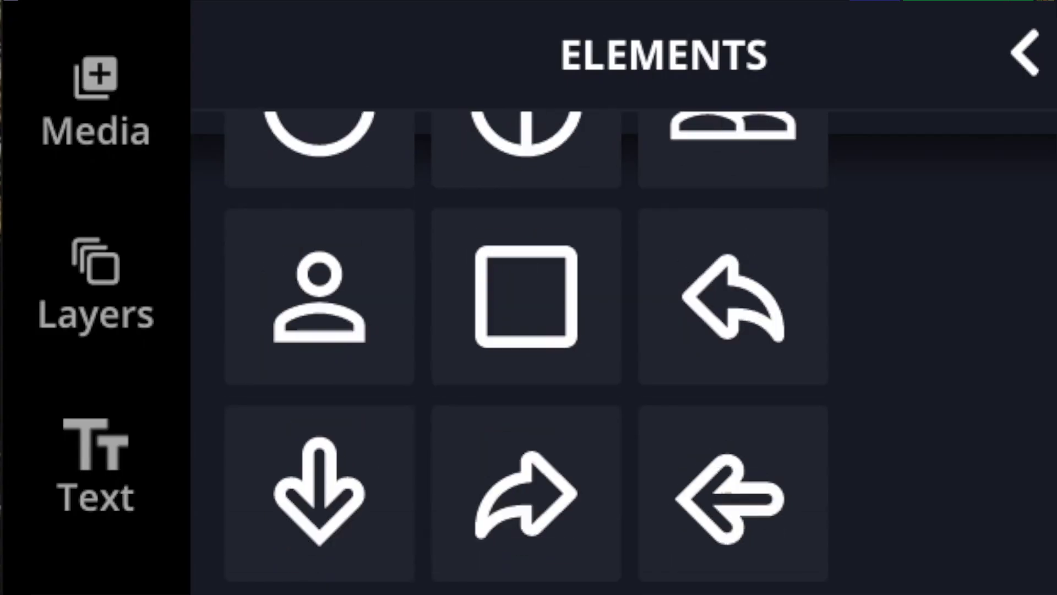
Step: Scroll to the LOTS AND LOTS OF SHAPES! slide and open the full Shapes library
scroll(525, 353, "down", 10)
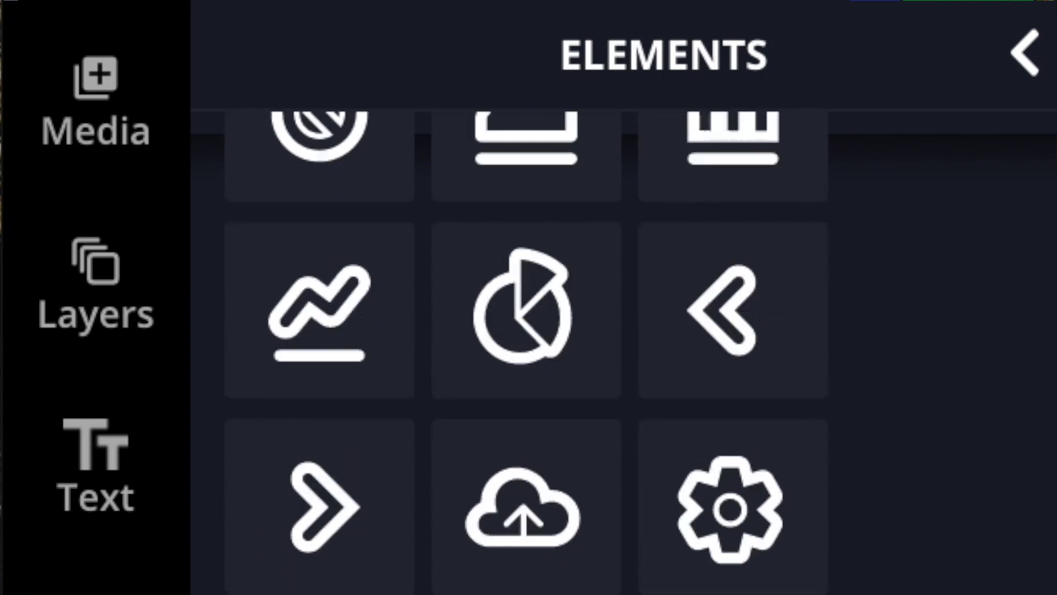
scroll(526, 353, "down", 10)
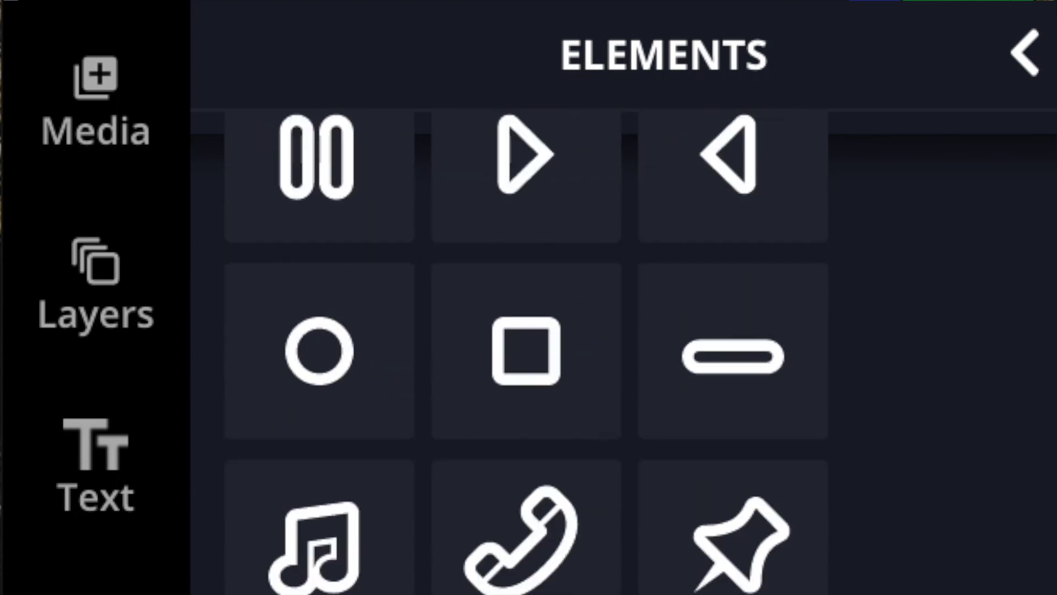
scroll(526, 352, "down", 10)
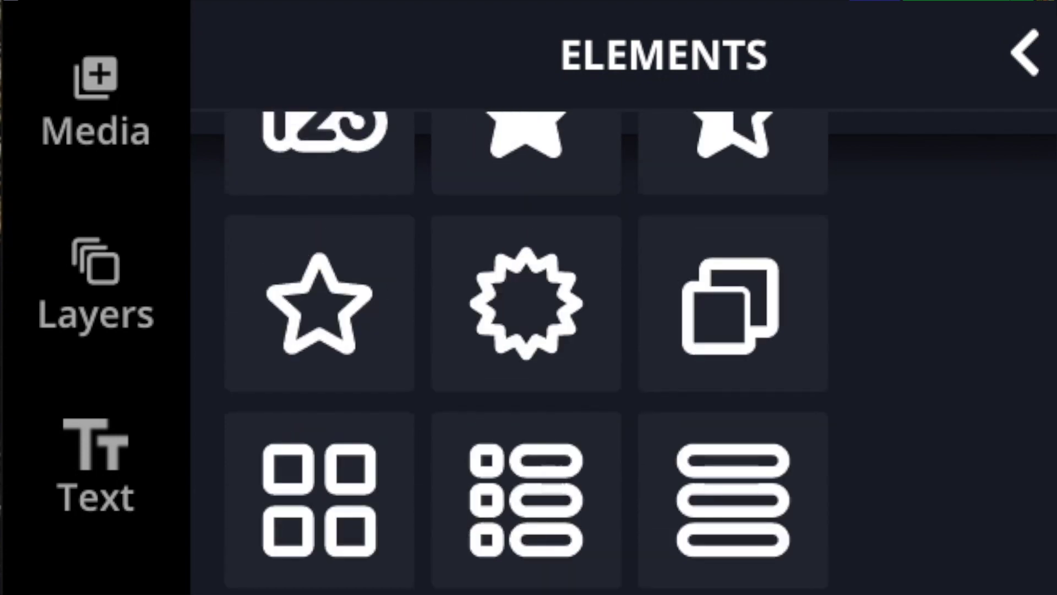
scroll(526, 353, "down", 8)
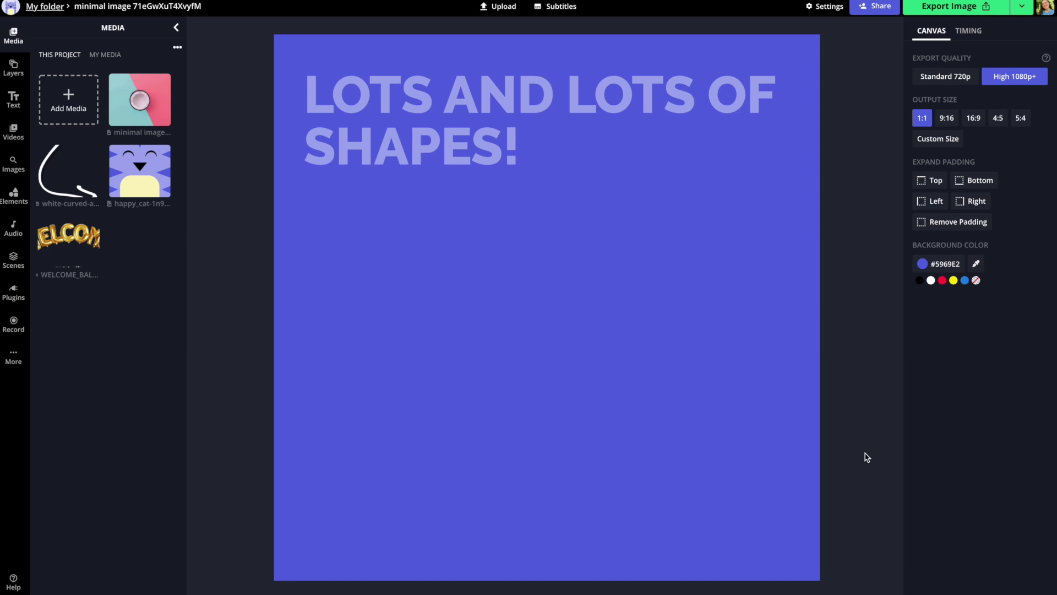
left_click(10, 197)
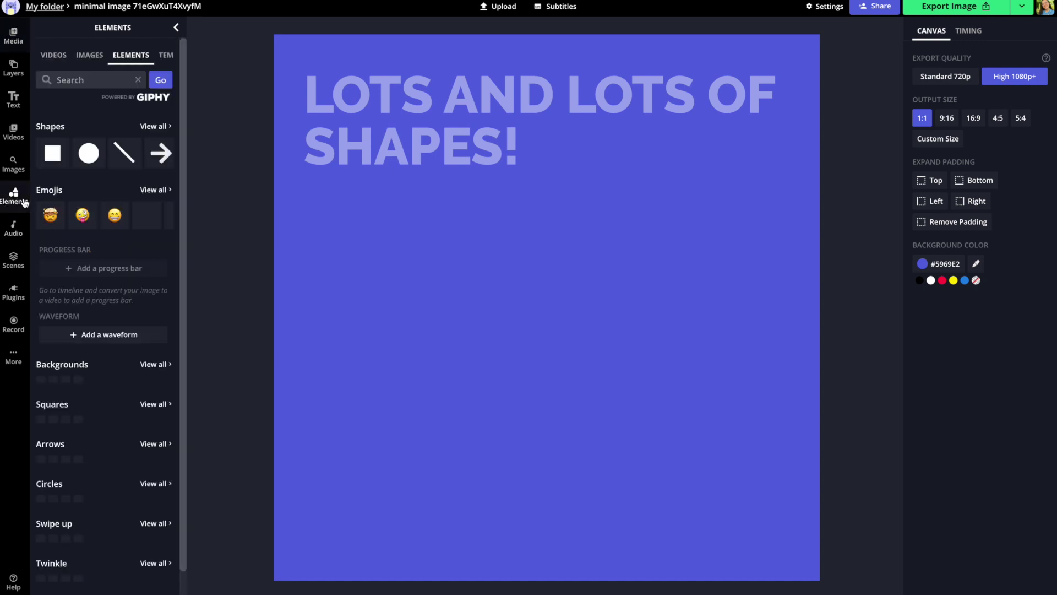
left_click(158, 129)
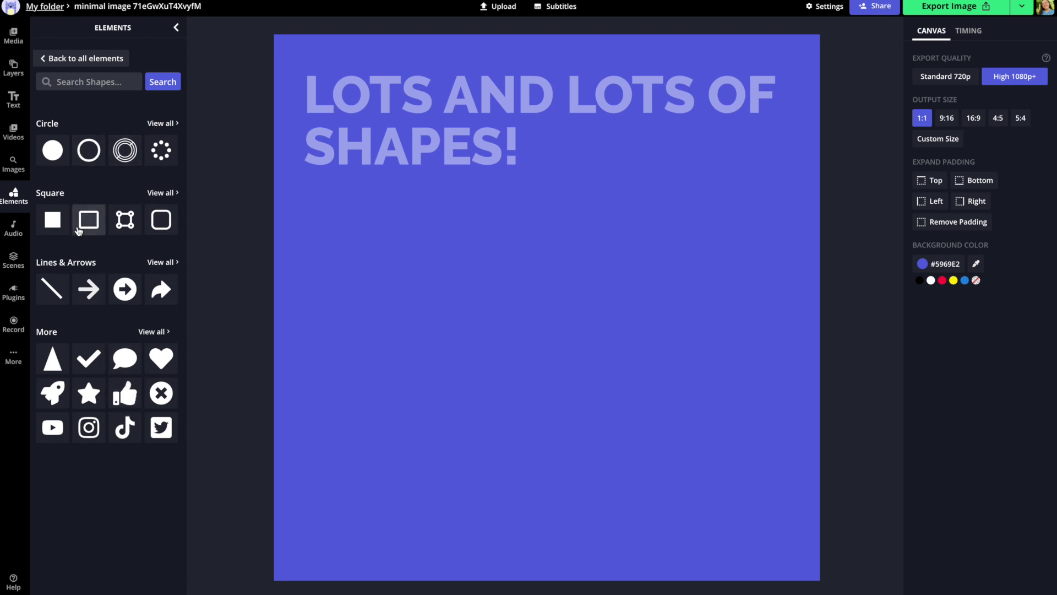
Step: Search the shapes for 'message' and add the outline speech bubble
left_click(71, 83)
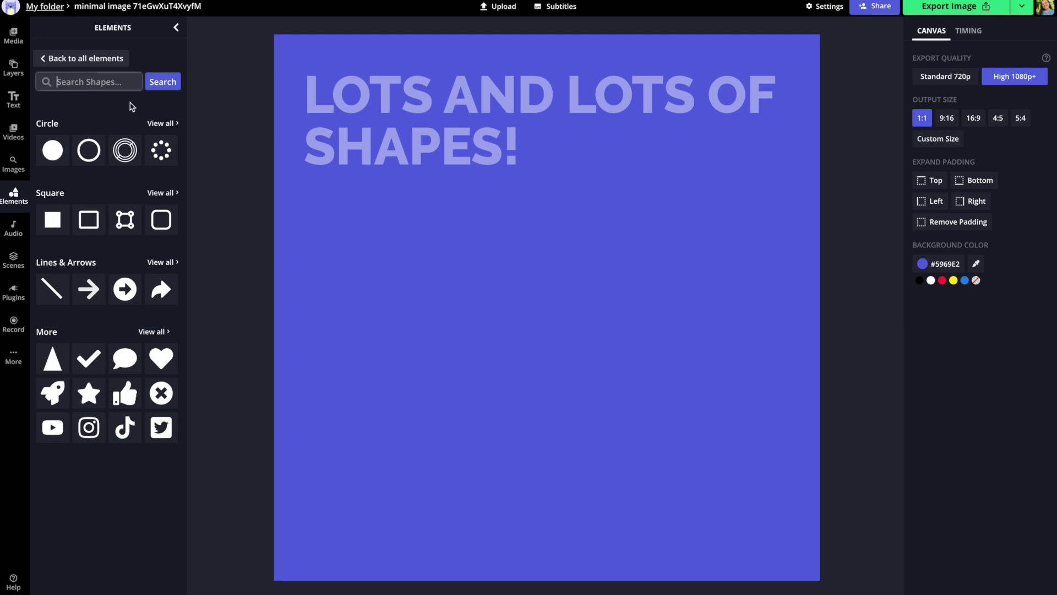
type("message")
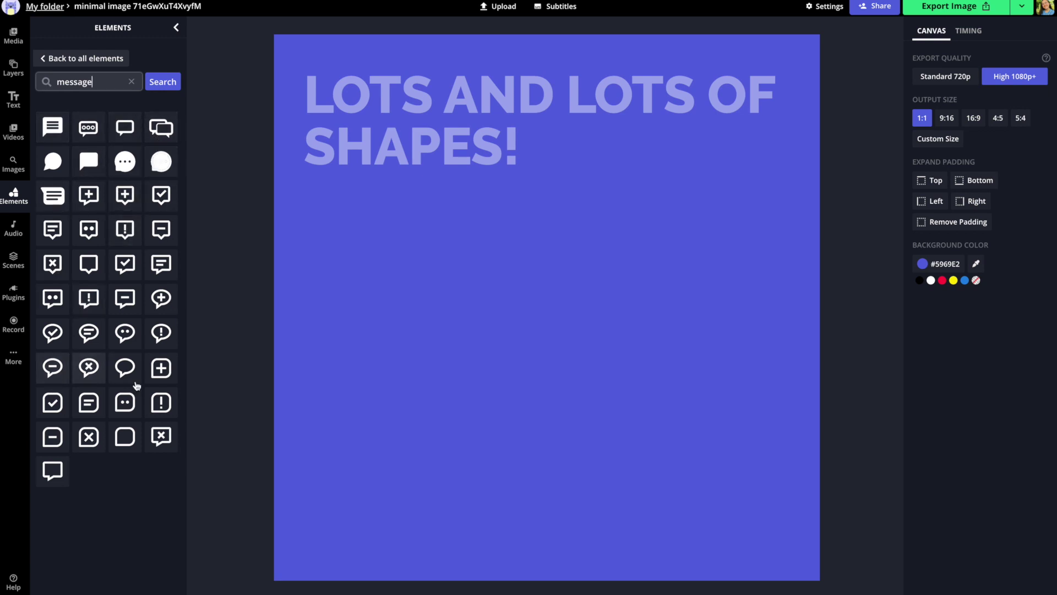
left_click(49, 470)
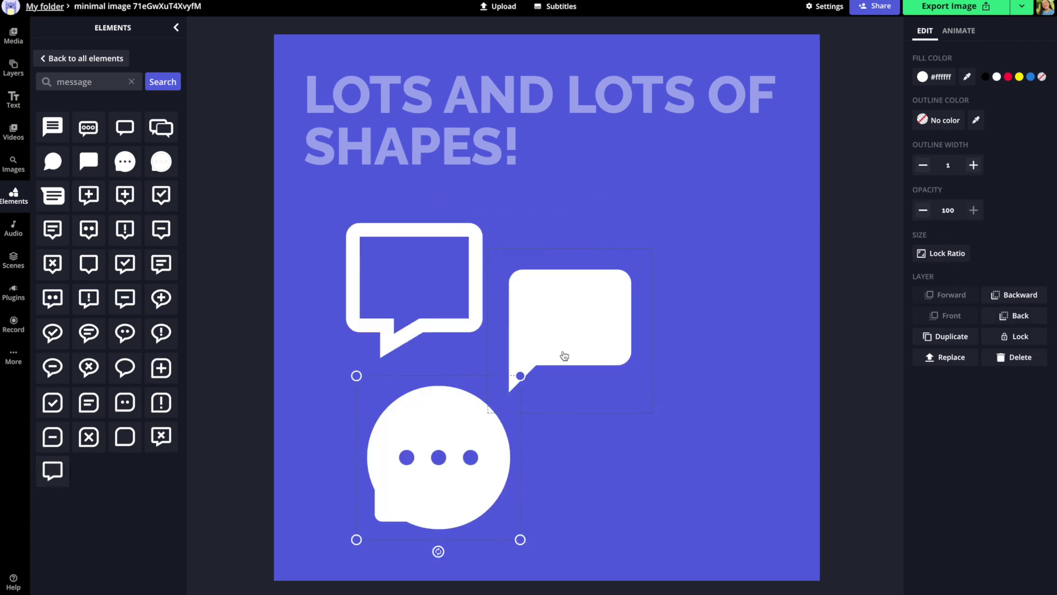
Step: Arrange the three speech bubbles in place beneath the title
left_click_drag(561, 330, 650, 291)
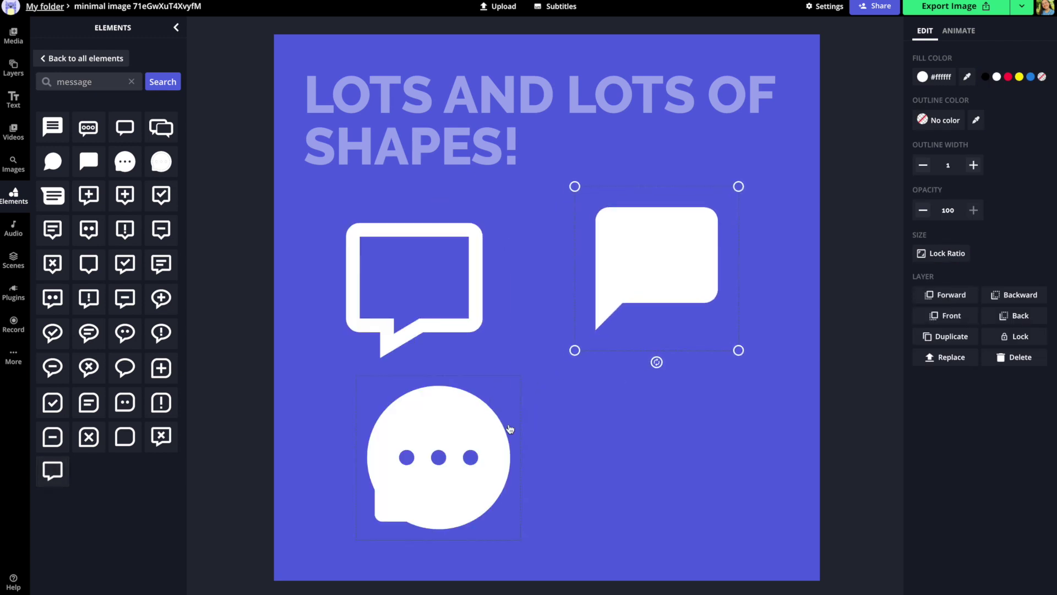
left_click_drag(506, 429, 573, 418)
left_click_drag(466, 312, 461, 304)
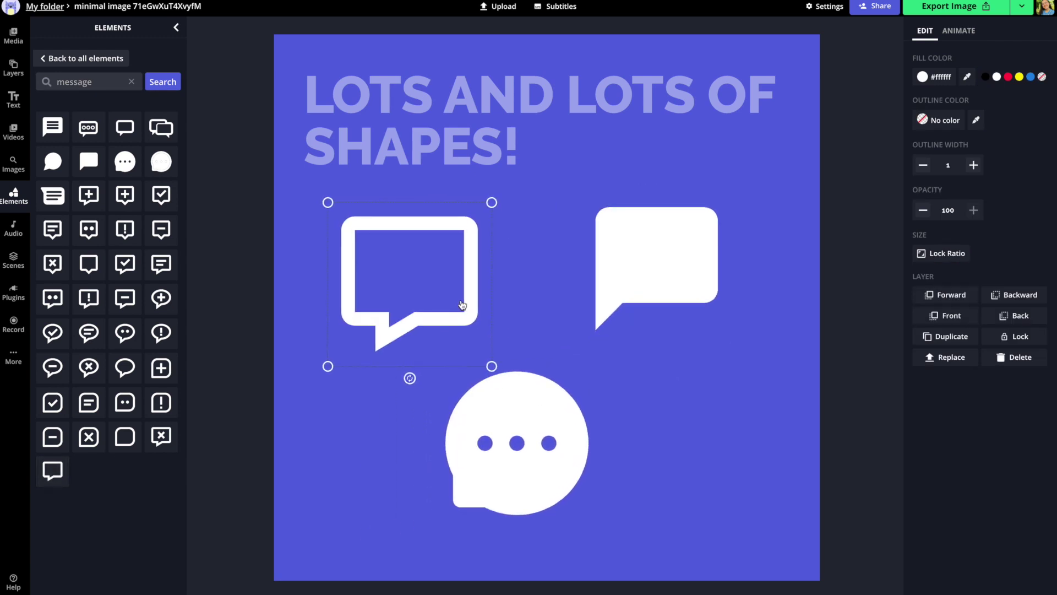
left_click_drag(639, 284, 637, 293)
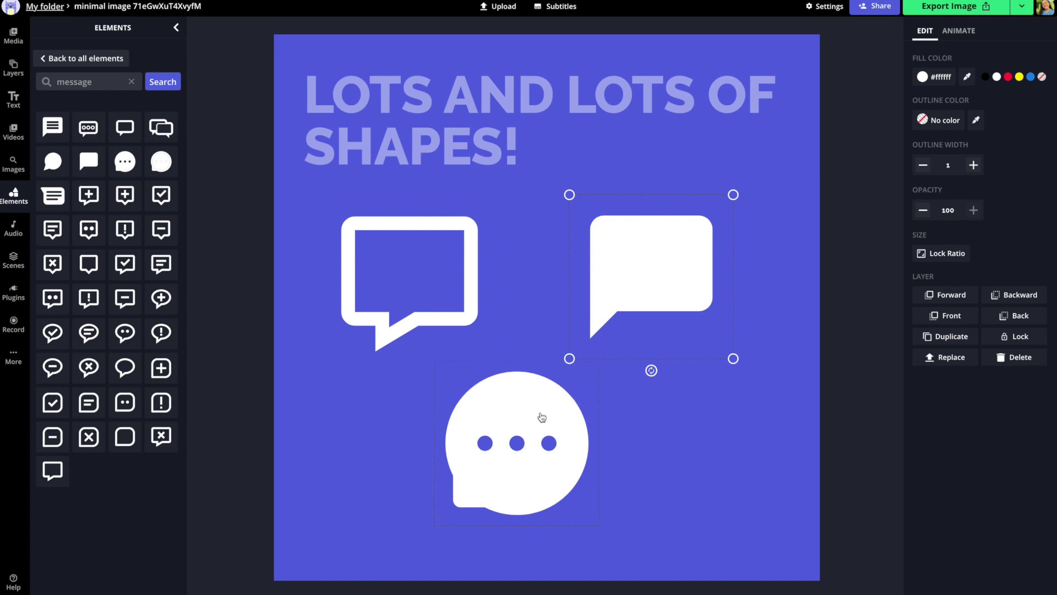
left_click(532, 465)
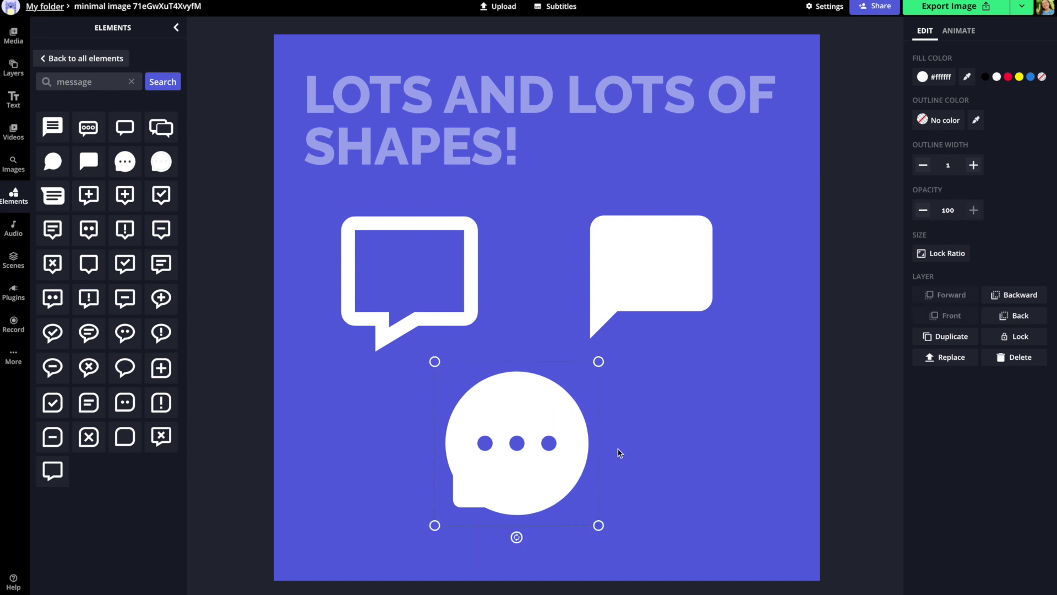
mouse_move(628, 295)
left_mouse_down()
mouse_move(609, 276)
mouse_move(643, 288)
left_mouse_up()
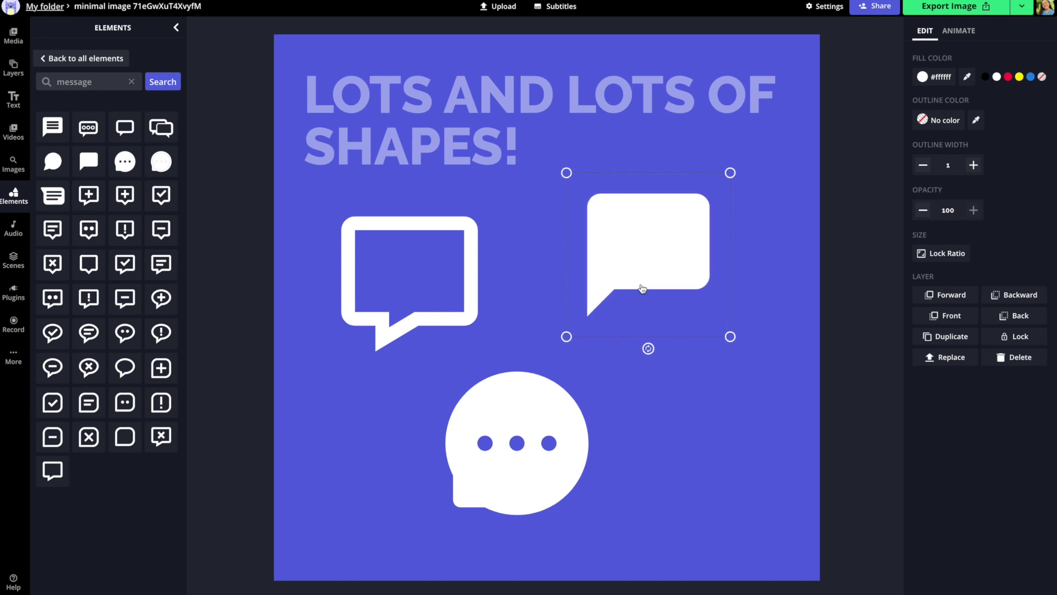
key("ctrl+z")
Step: Fill the square speech bubble with light blue #90CAF9
left_click(594, 295)
left_click(1020, 77)
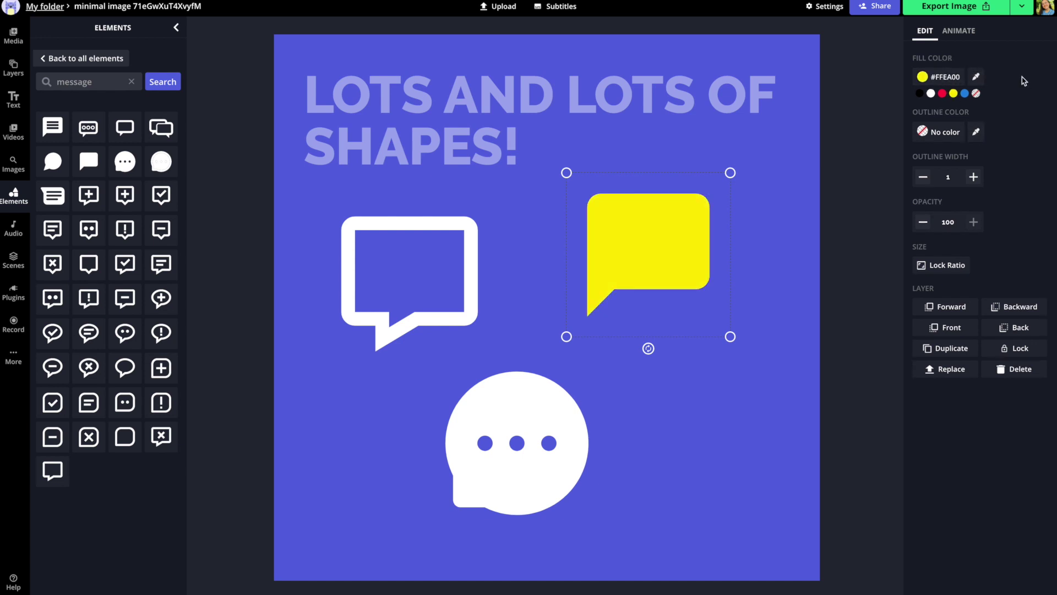
left_click(944, 94)
left_click(964, 93)
Step: Give the square bubble an orange #FF9100 outline of width 11 and 80 opacity
left_click(950, 136)
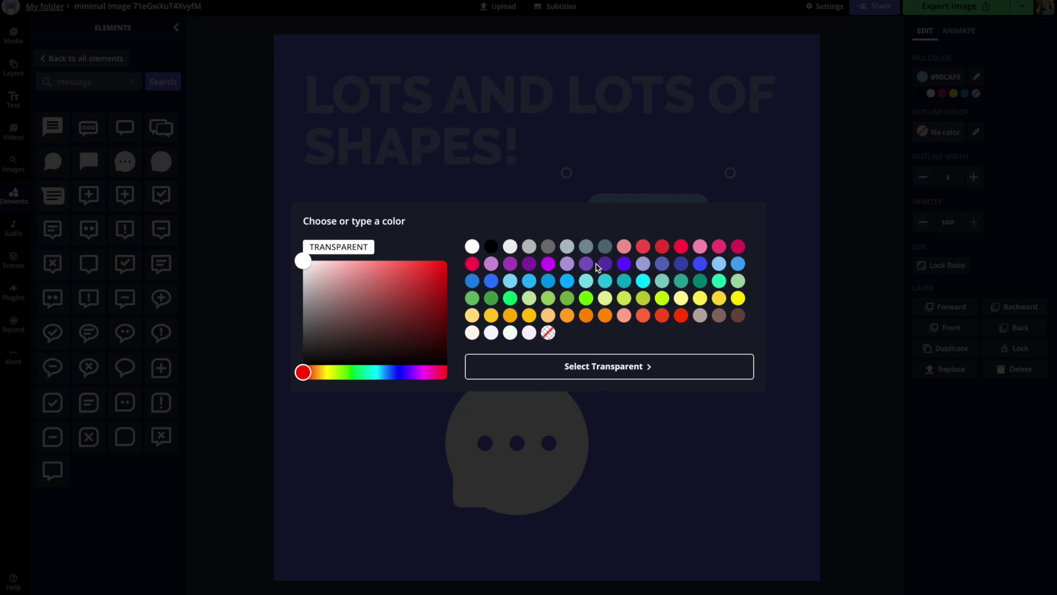
left_click(542, 261)
left_click(904, 242)
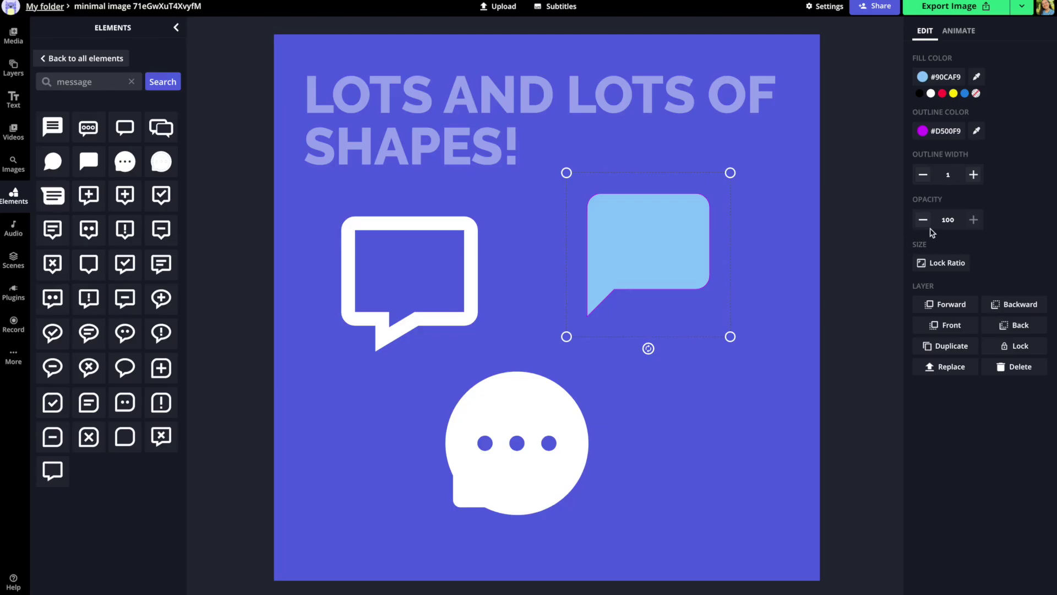
left_click(973, 175)
left_click(923, 219)
left_click(923, 220)
left_click(923, 220)
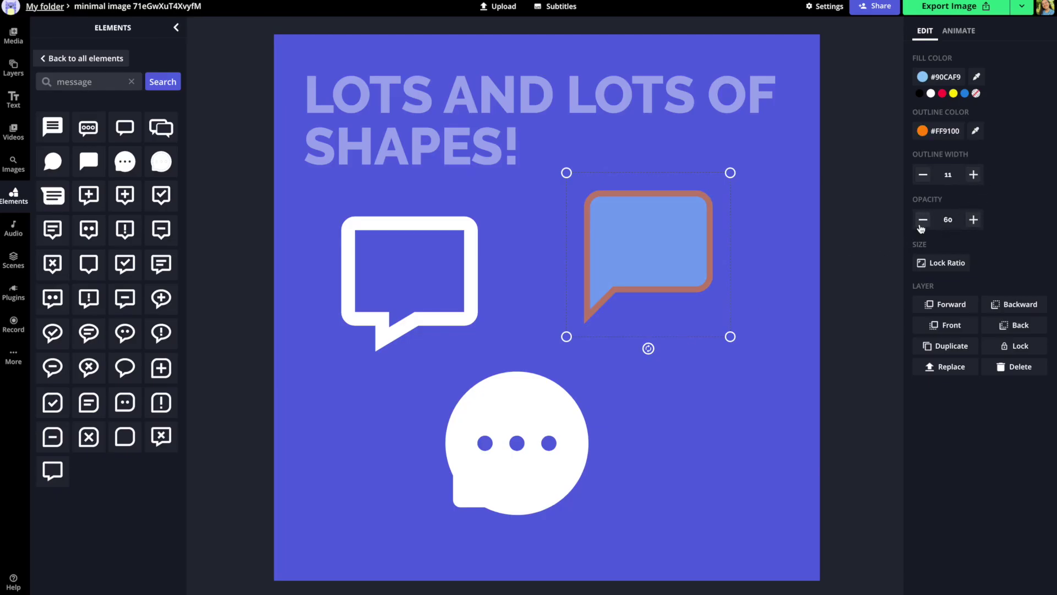
left_click(974, 219)
left_click(973, 219)
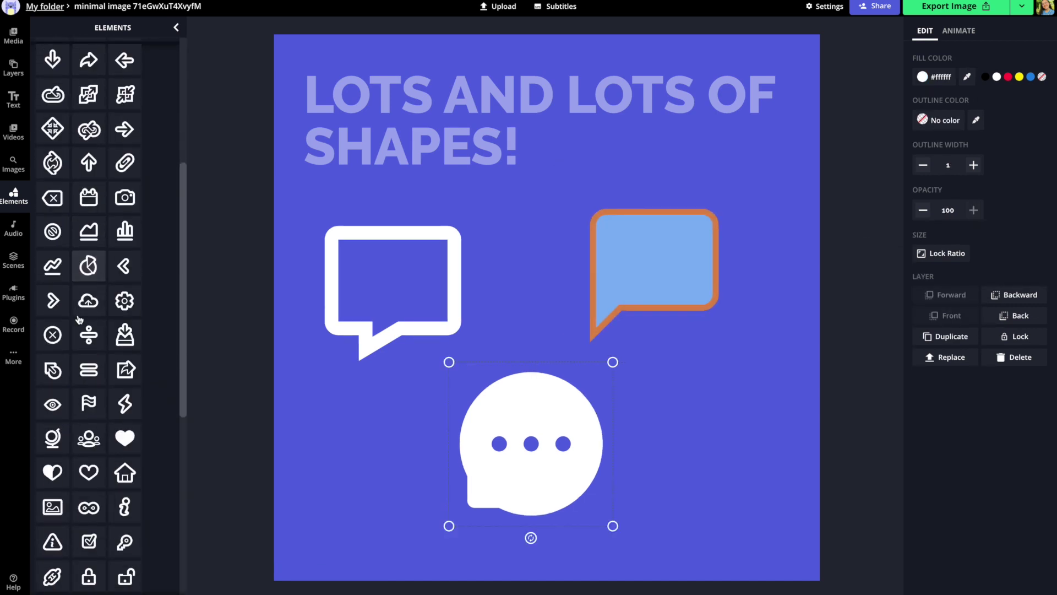
Step: Add a rewind icon and a running-figure shape, placing the figure at the lower left
scroll(79, 319, "down", 1)
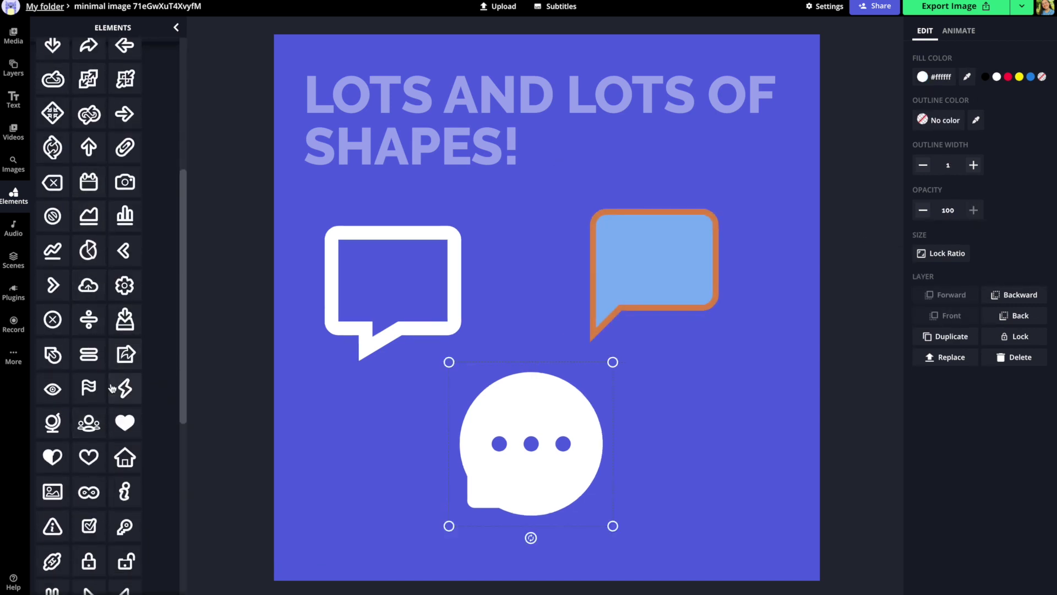
scroll(111, 389, "up", 2)
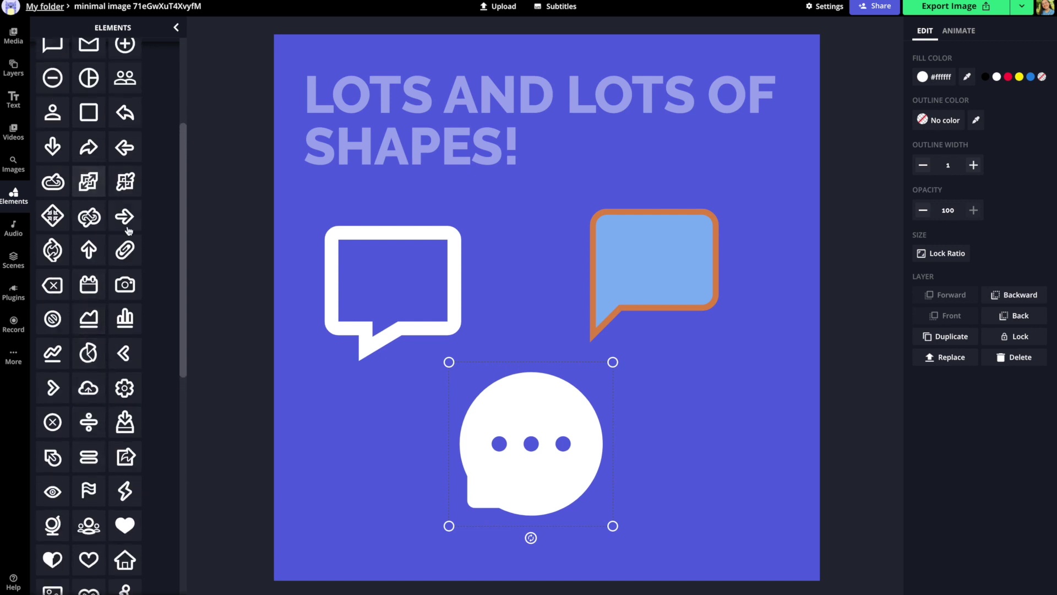
scroll(128, 230, "down", 10)
left_click(125, 505)
left_click(125, 470)
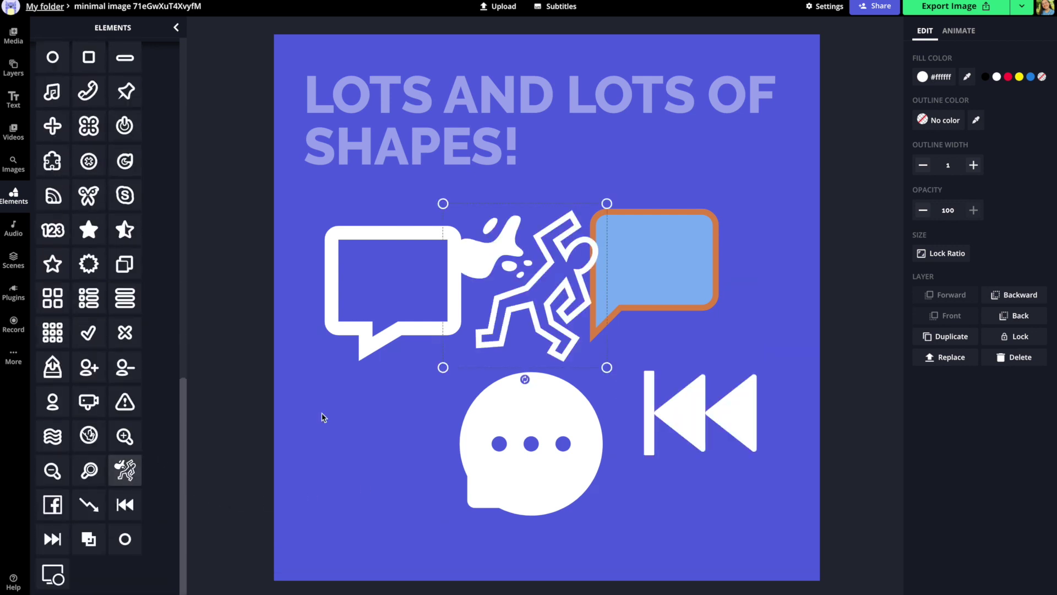
left_click_drag(527, 319, 369, 492)
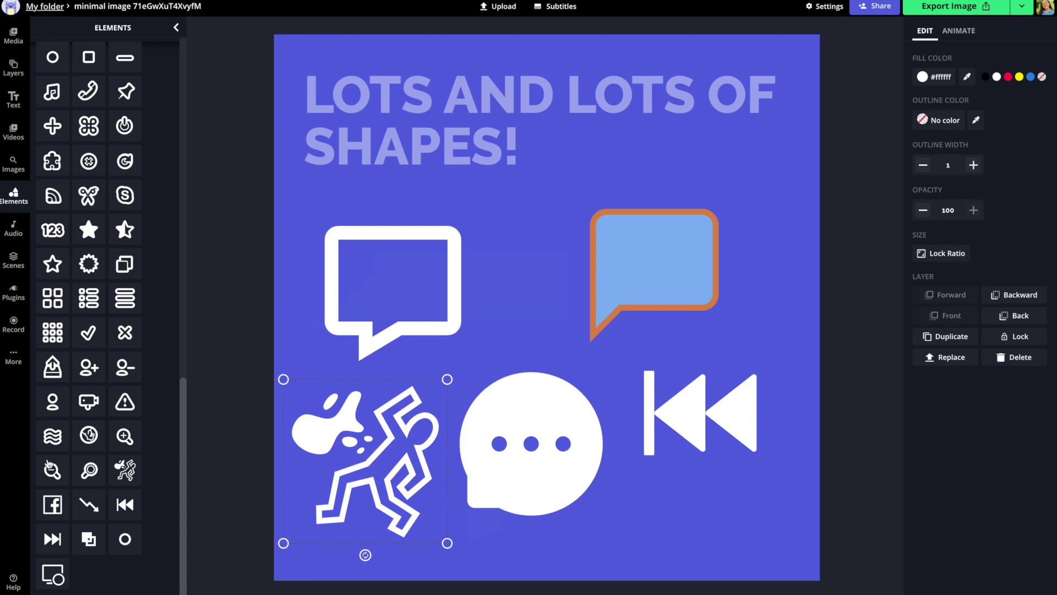
scroll(48, 464, "up", 1)
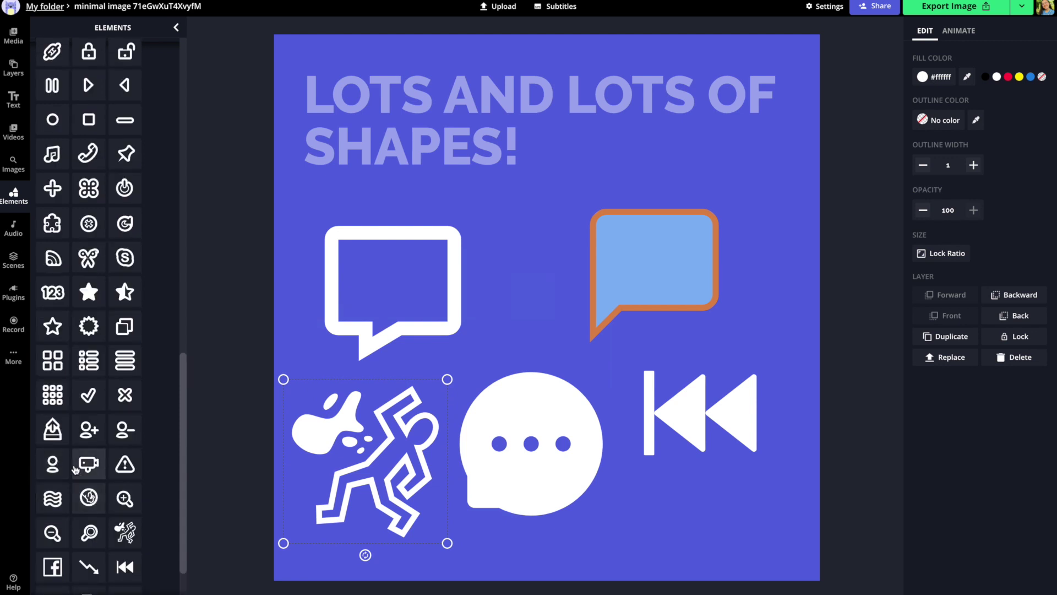
scroll(88, 462, "up", 10)
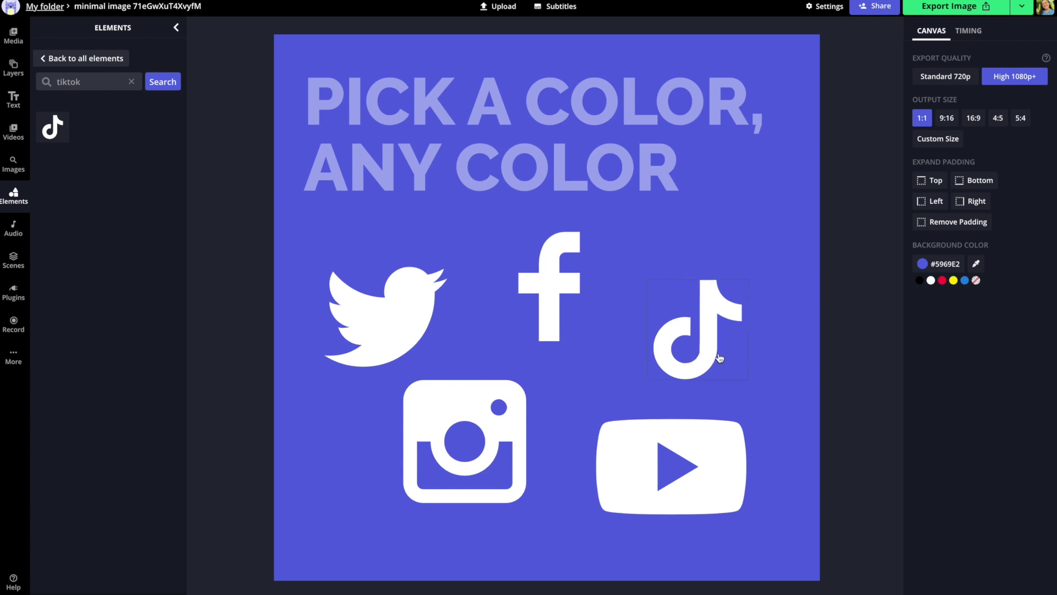
Step: Change the YouTube logo's fill colour from white to a deep purple
left_click(718, 454)
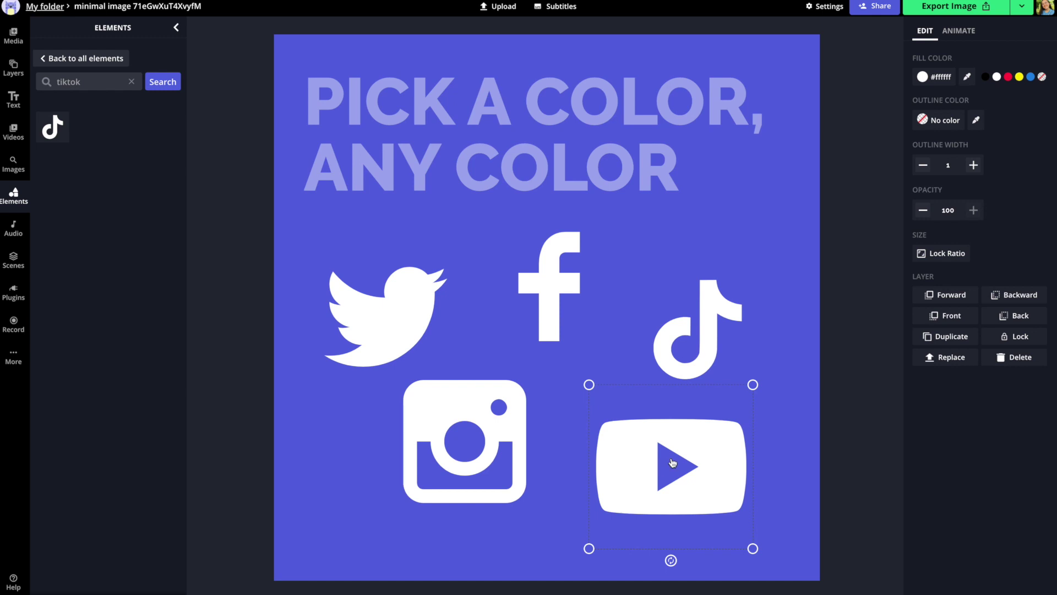
left_click(937, 79)
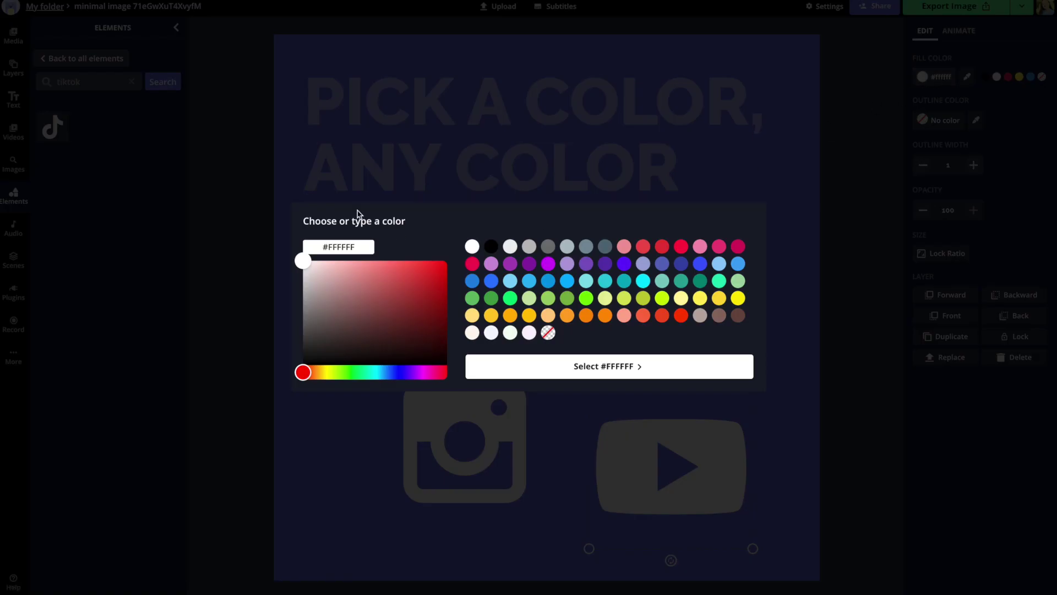
left_click_drag(304, 261, 391, 297)
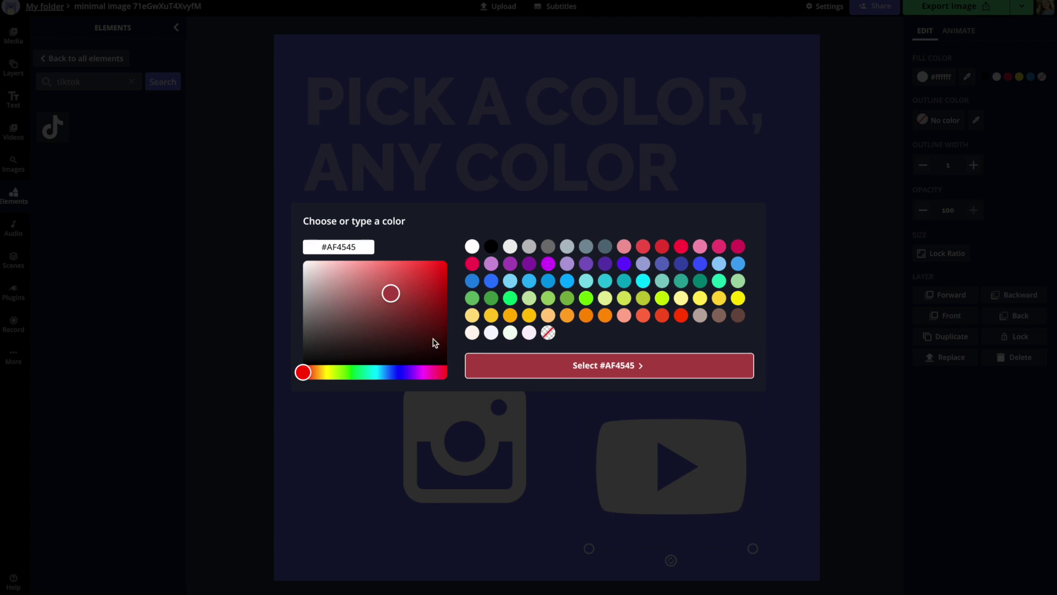
left_click(417, 274)
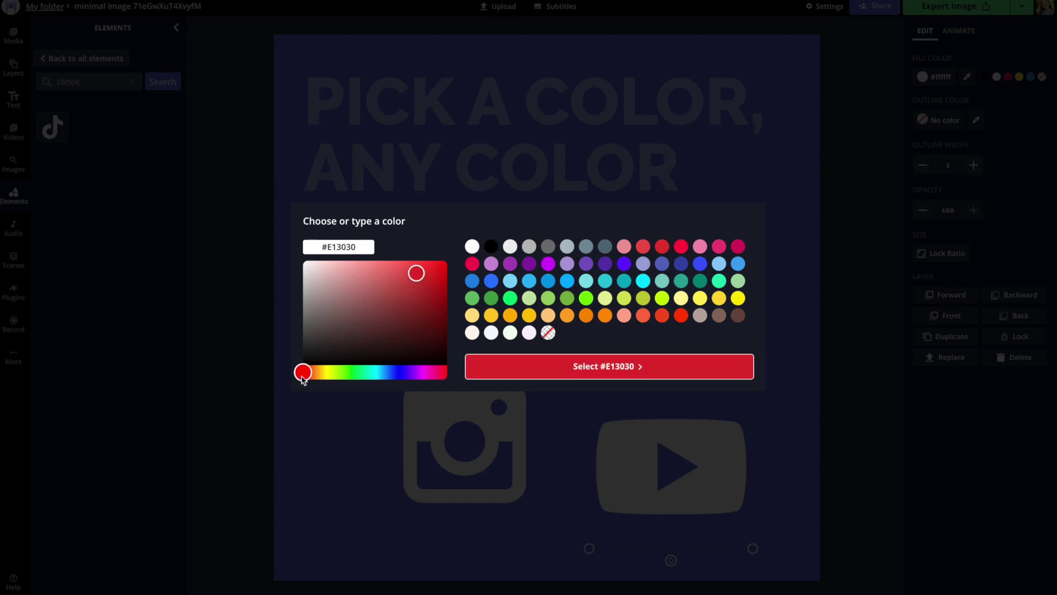
left_click_drag(305, 376, 423, 374)
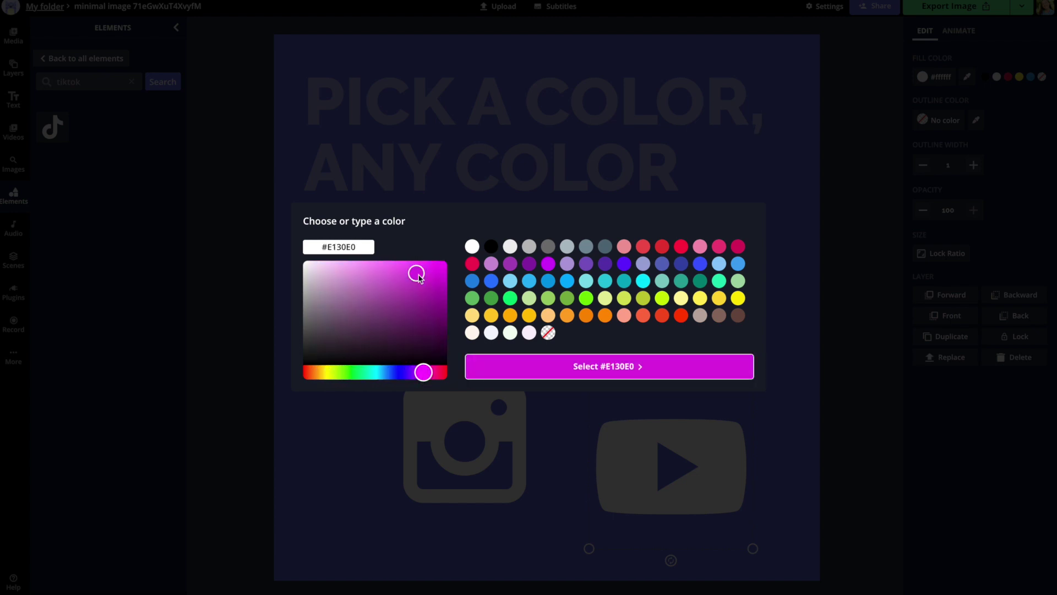
left_click_drag(419, 278, 436, 304)
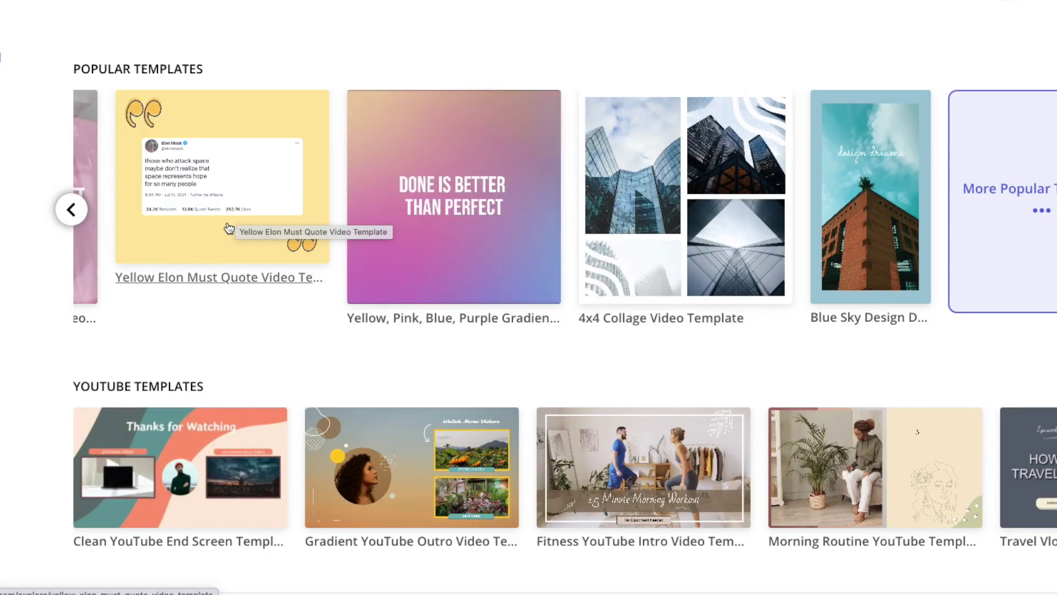
Step: Scroll the popular templates and start editing the Where Art and Design Meet template
left_click(65, 217)
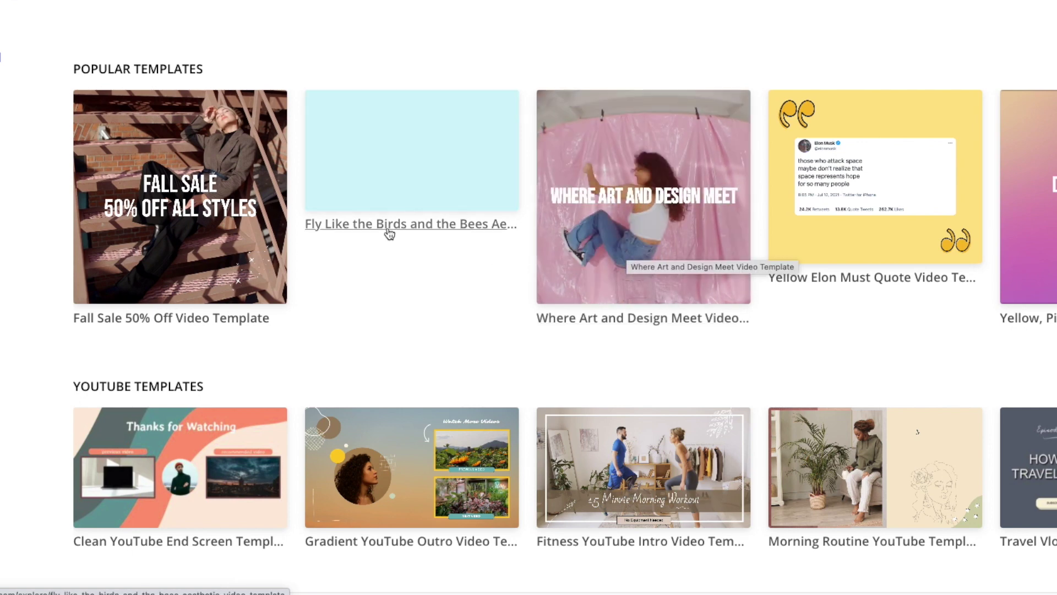
scroll(182, 344, "down", 2)
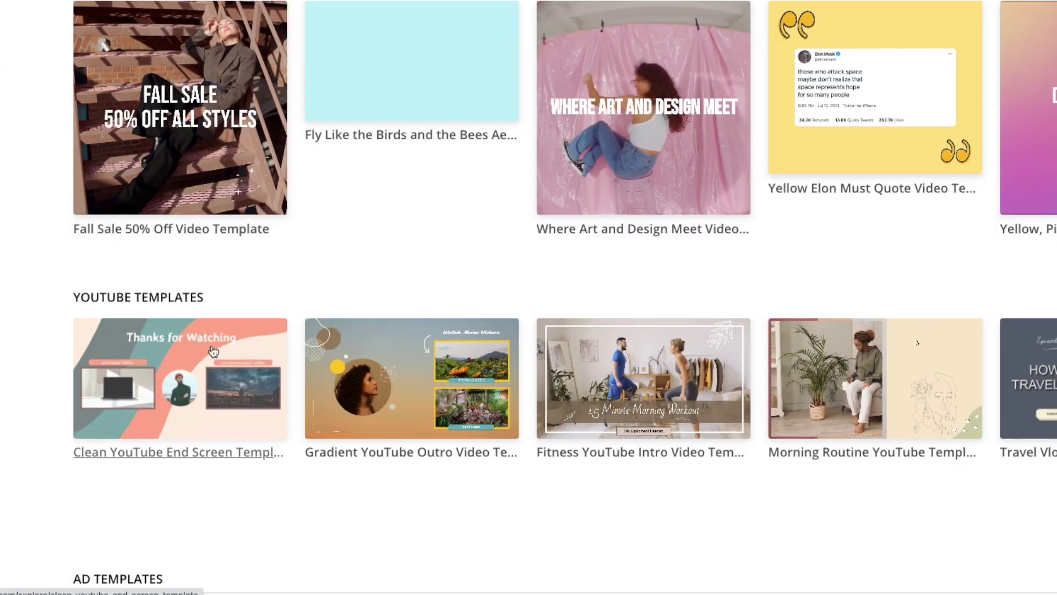
scroll(262, 436, "down", 5)
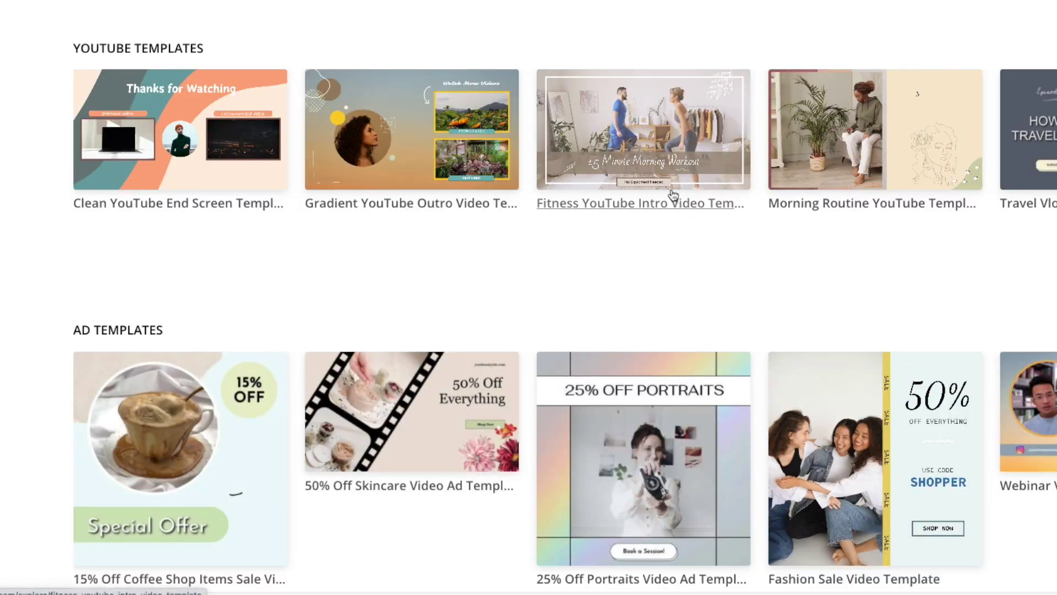
scroll(669, 188, "down", 6)
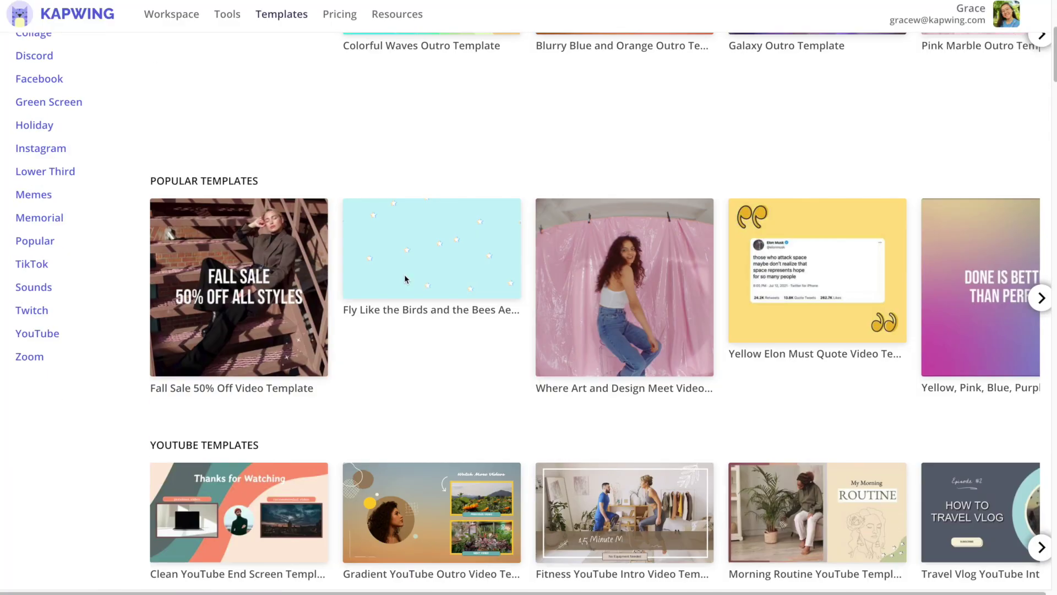
scroll(424, 292, "down", 3)
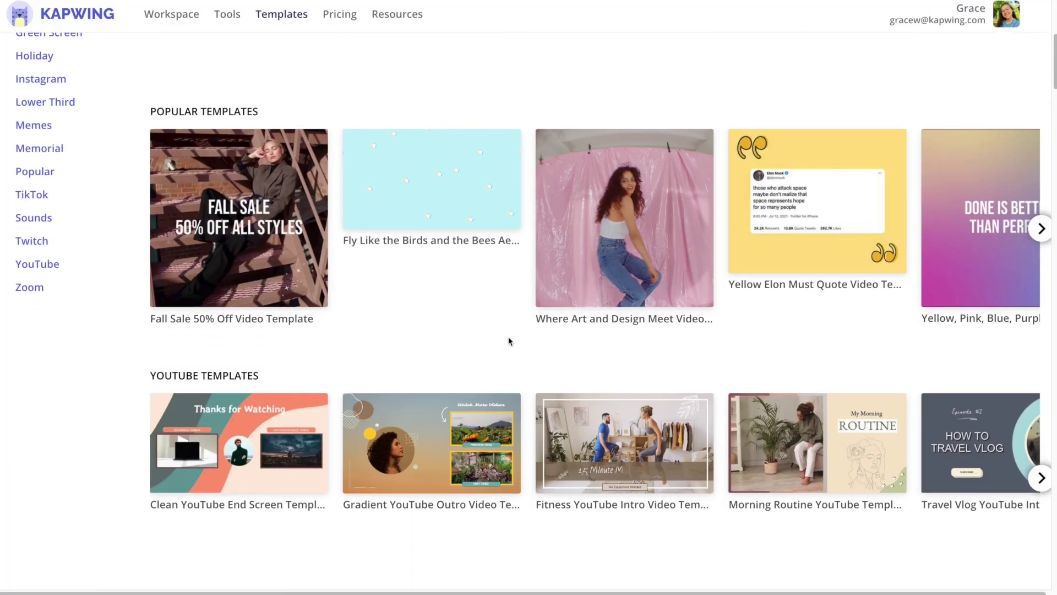
left_click(566, 326)
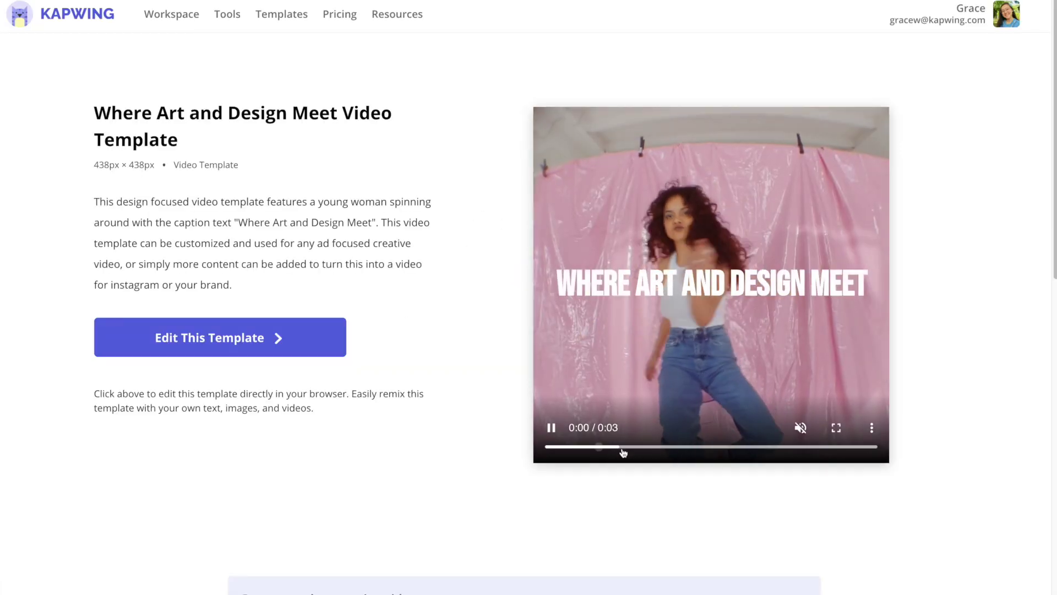
left_click(276, 341)
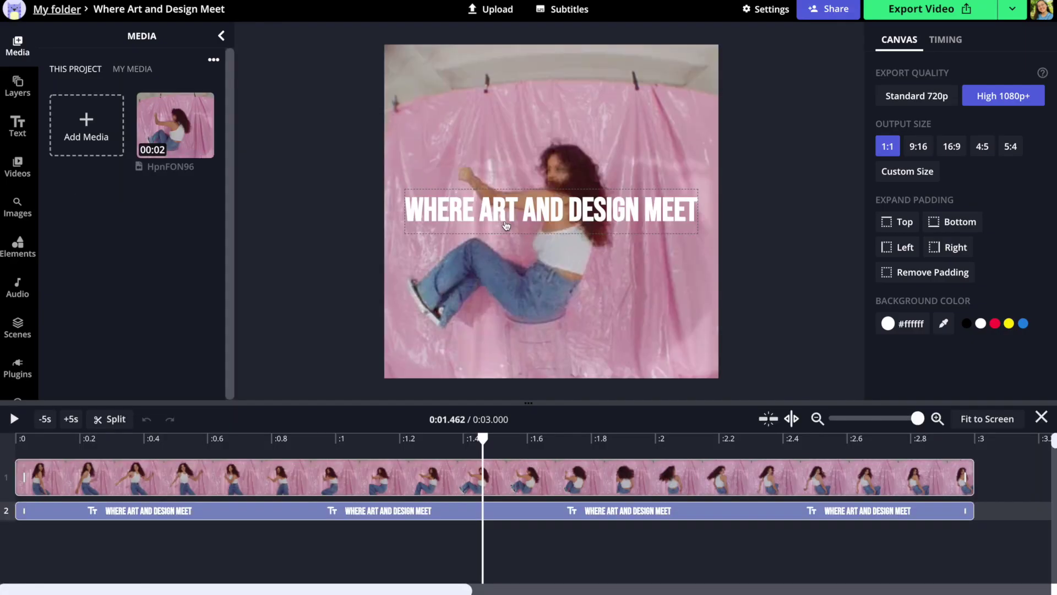
Step: Shrink the template's background video by dragging its top-left corner inward
left_click(487, 214)
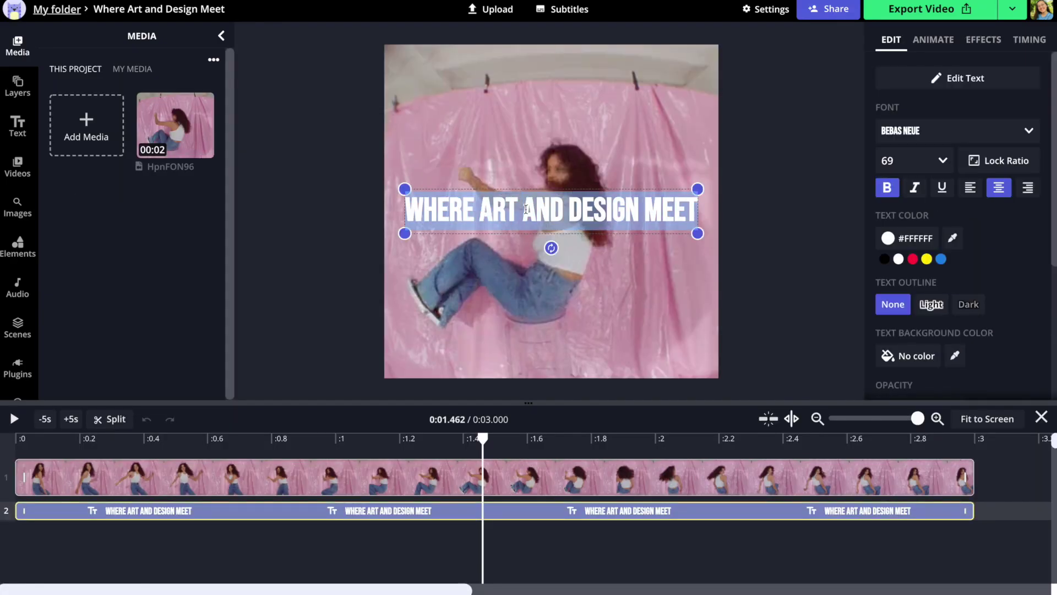
left_click(455, 143)
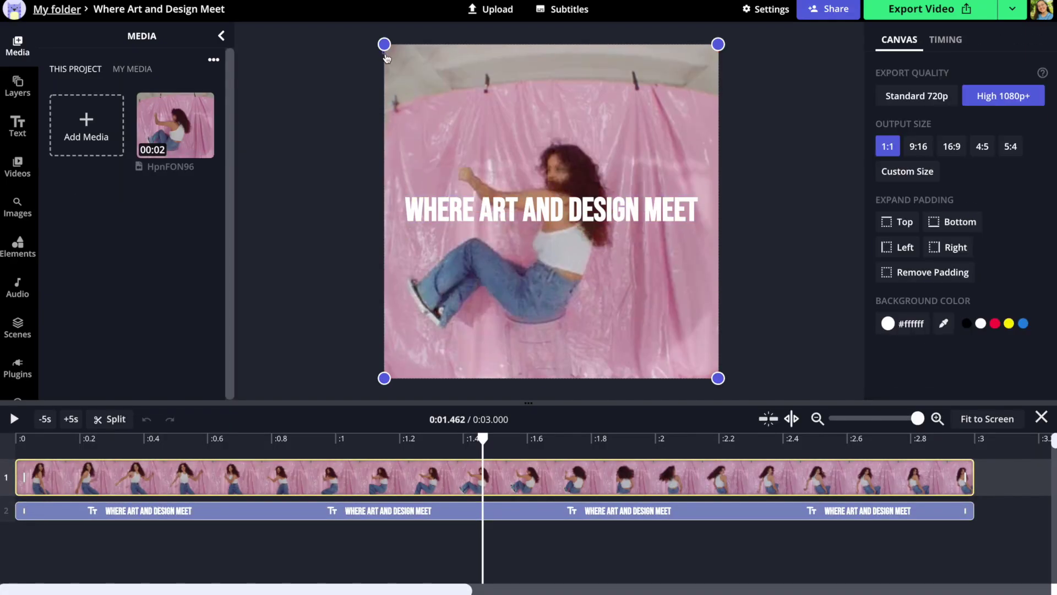
left_click_drag(383, 53, 412, 89)
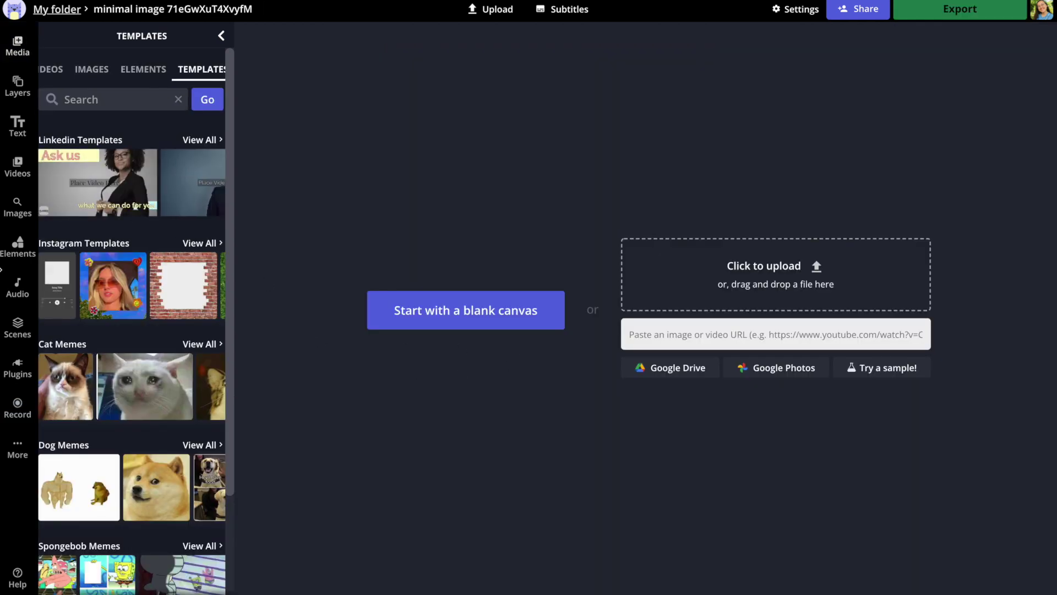
Step: Search the templates library for 'tiktok'
mouse_move(16, 452)
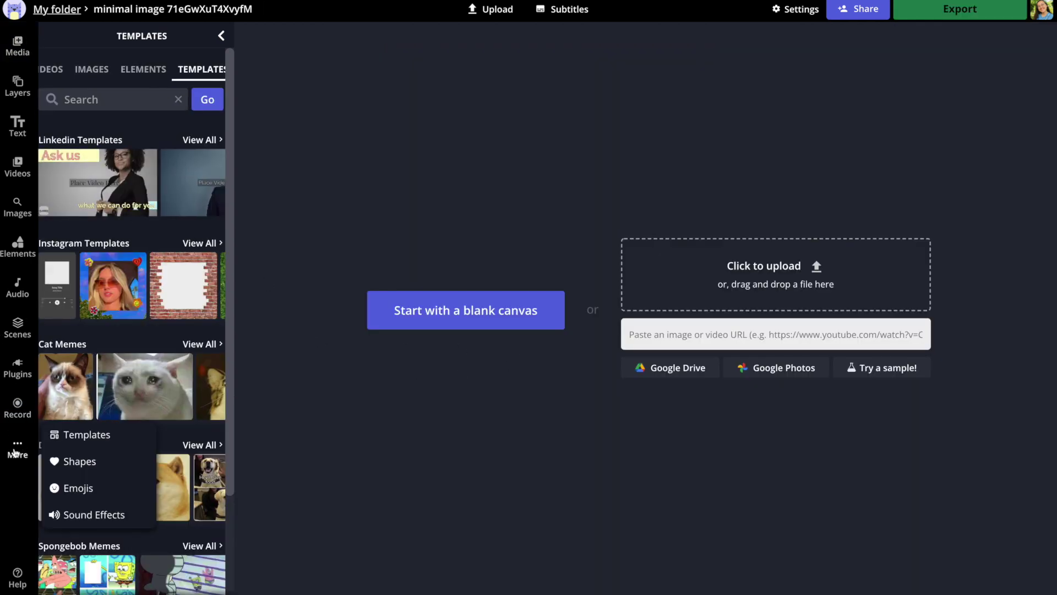
left_click(74, 438)
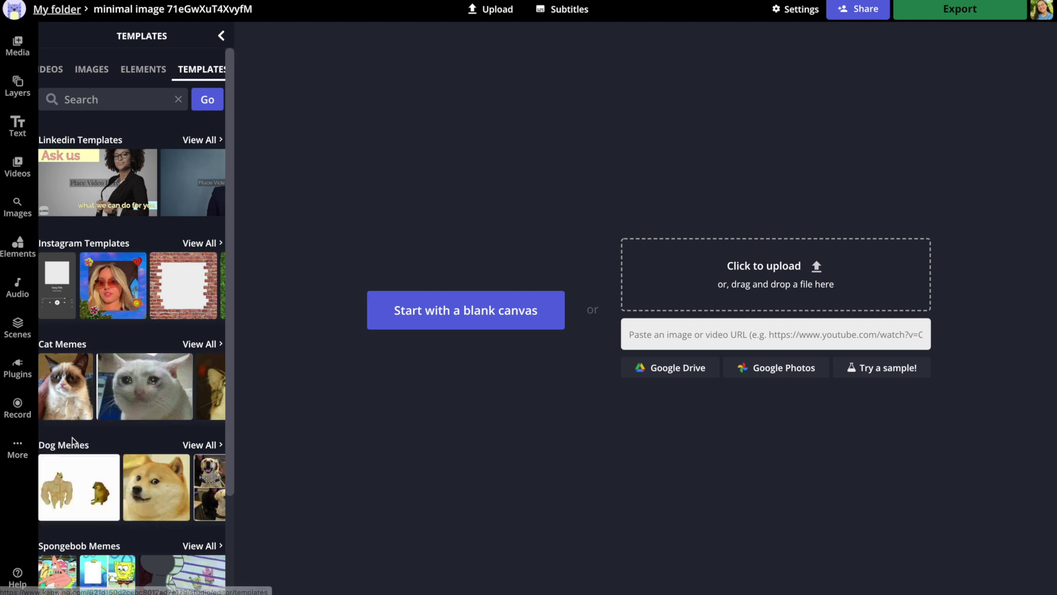
scroll(99, 407, "down", 2)
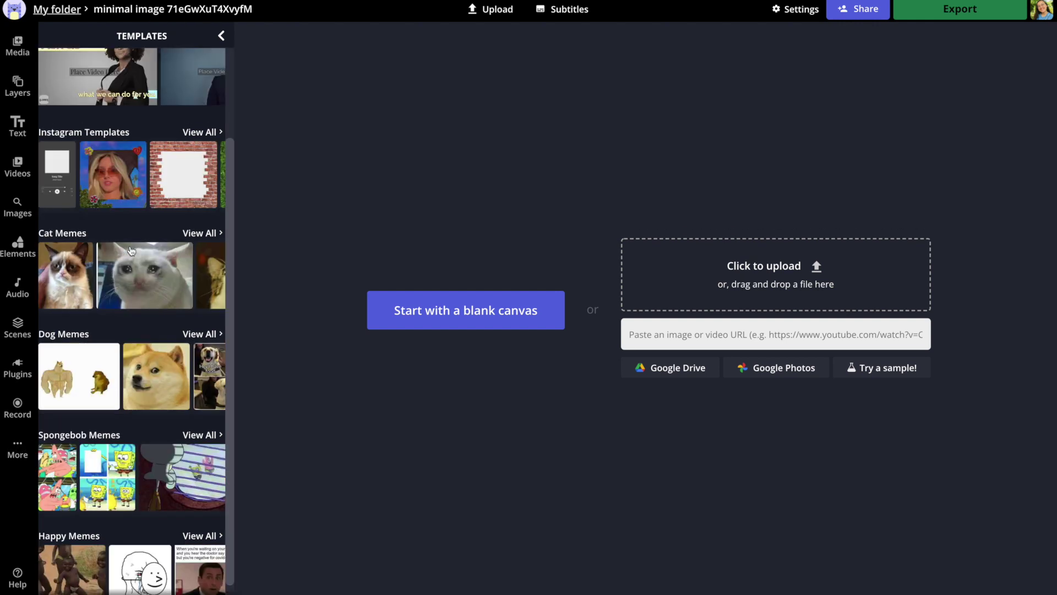
scroll(140, 288, "up", 2)
left_click(140, 94)
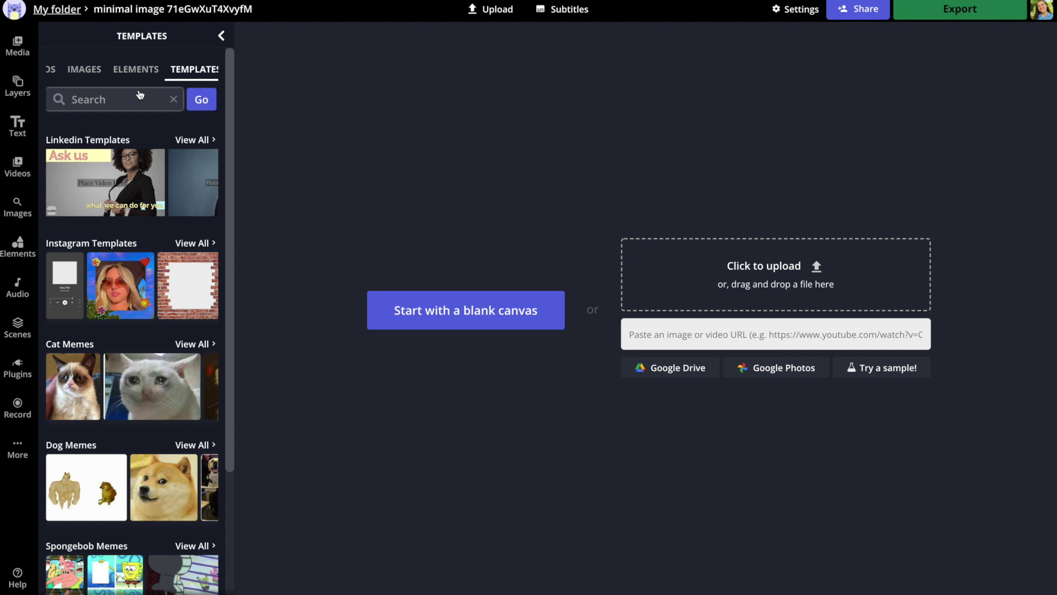
type("tiktok")
key("Return")
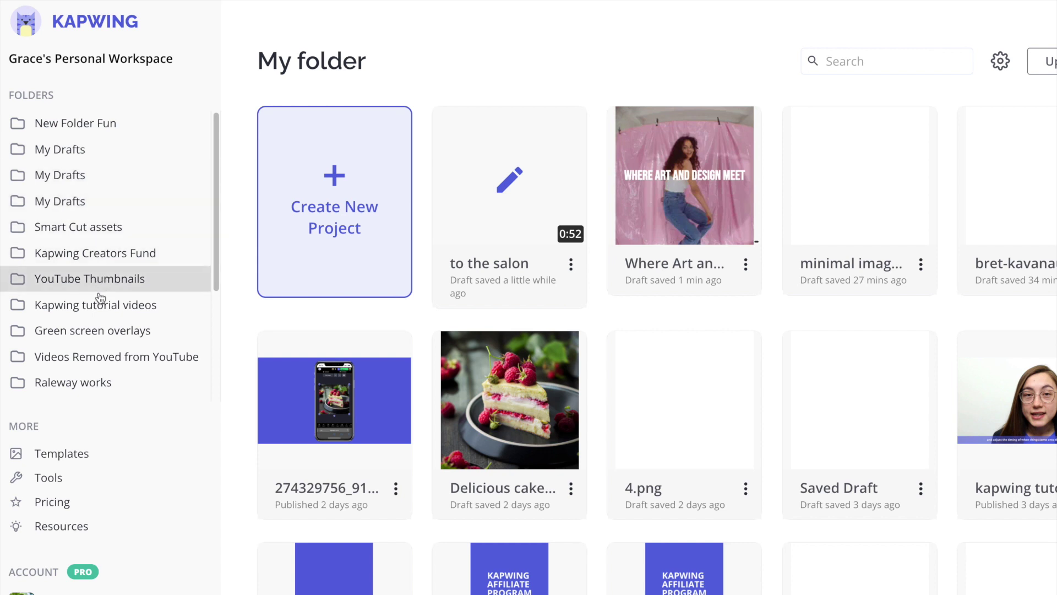
Step: Scroll the workspace sidebar to review all folders next to My folder's projects
scroll(116, 303, "down", 3)
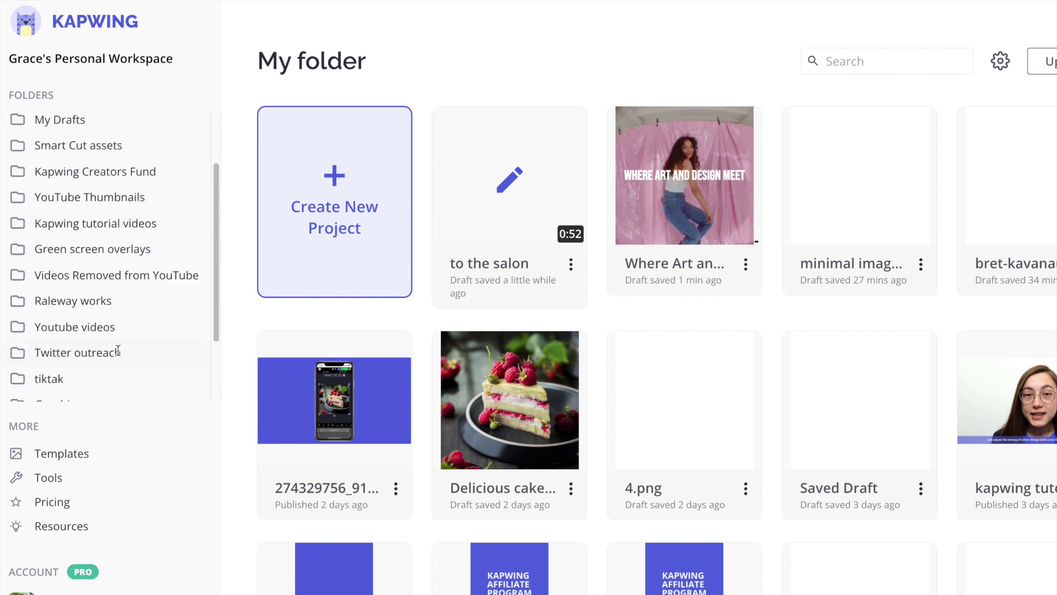
scroll(120, 342, "up", 3)
scroll(122, 339, "down", 5)
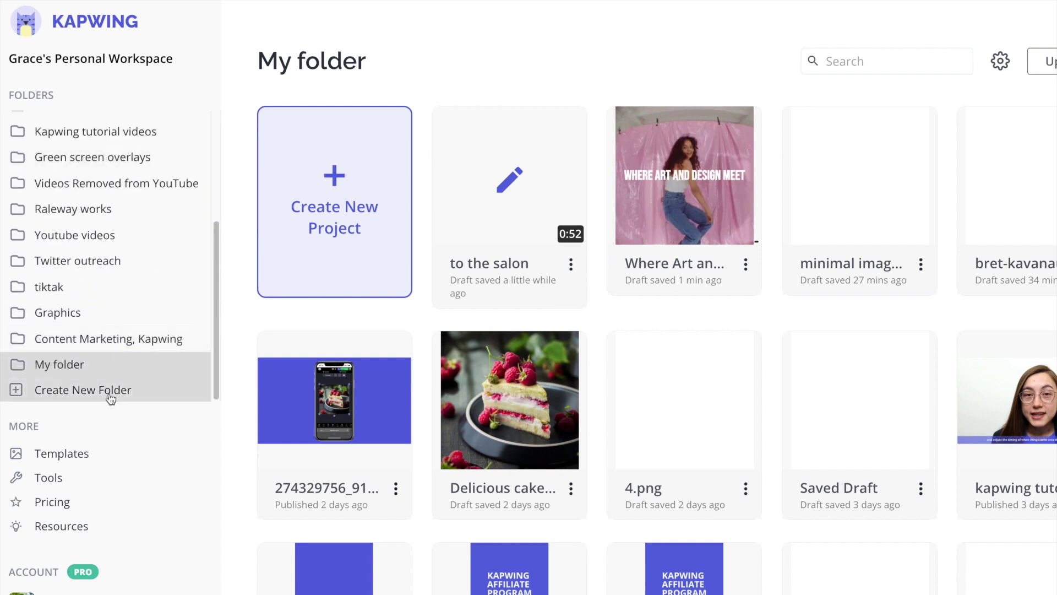
scroll(128, 251, "up", 6)
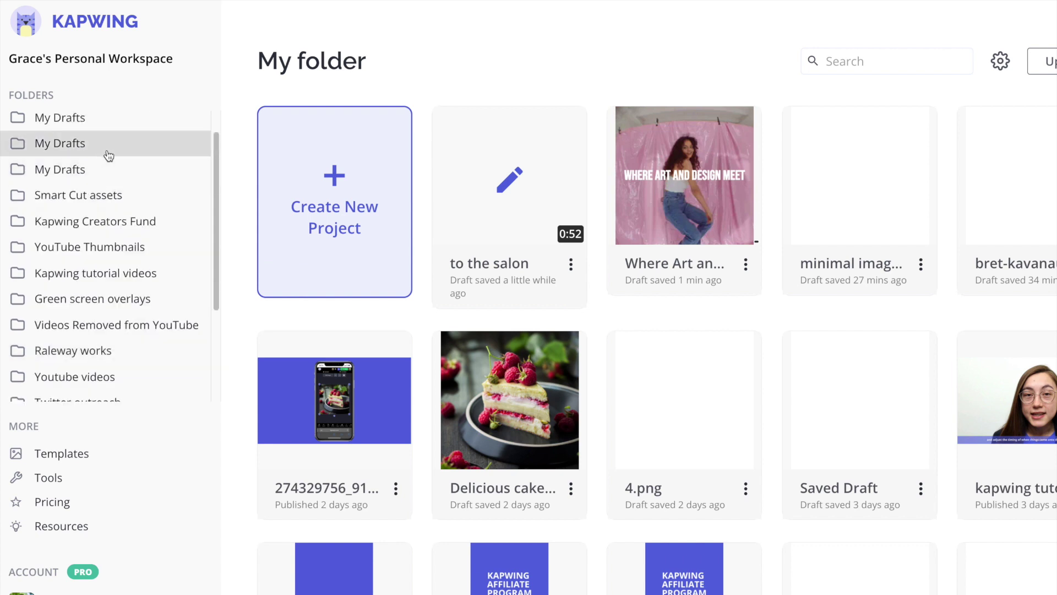